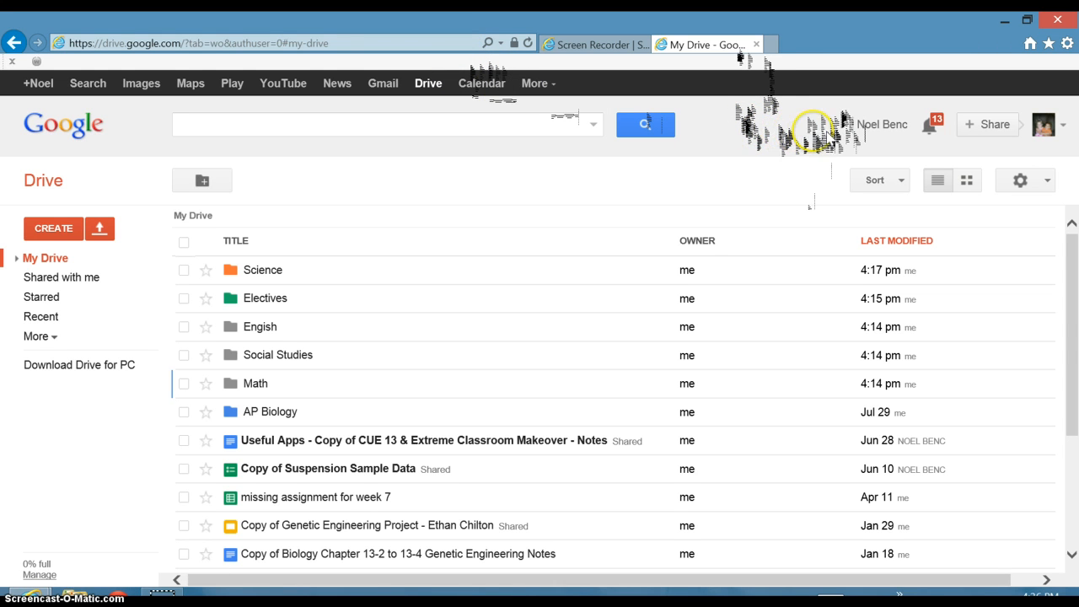
# View the signed-in account's details and close them.
pyautogui.click(895, 125)
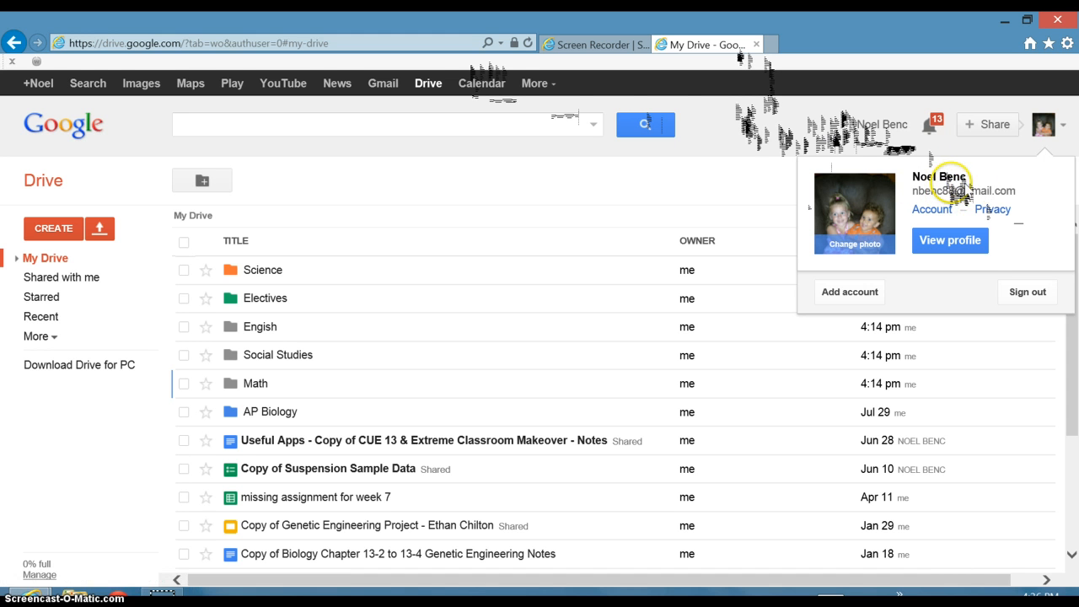
pyautogui.click(959, 187)
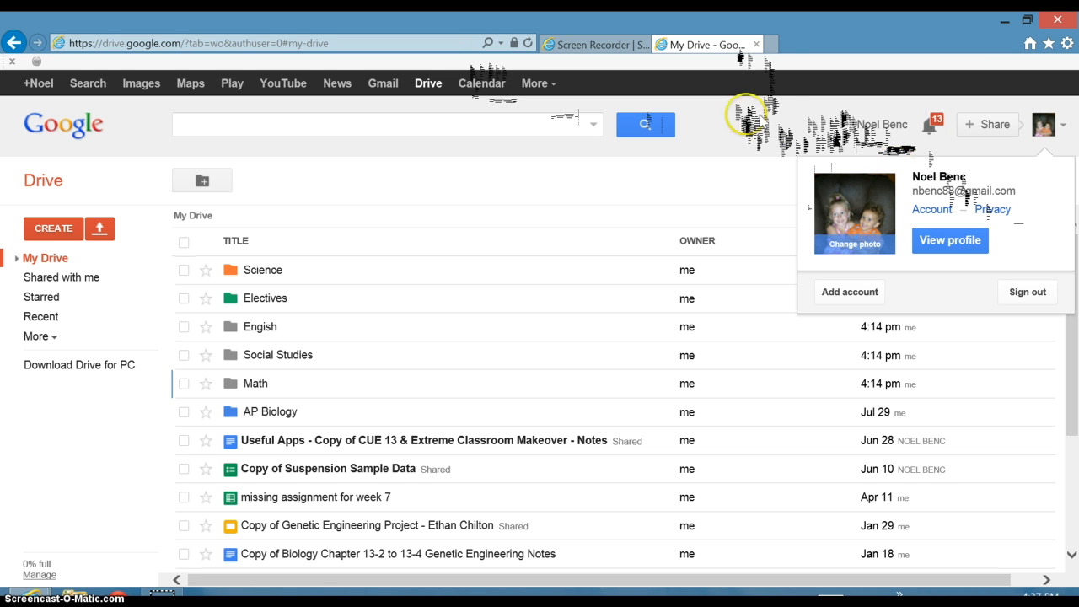
pyautogui.click(784, 124)
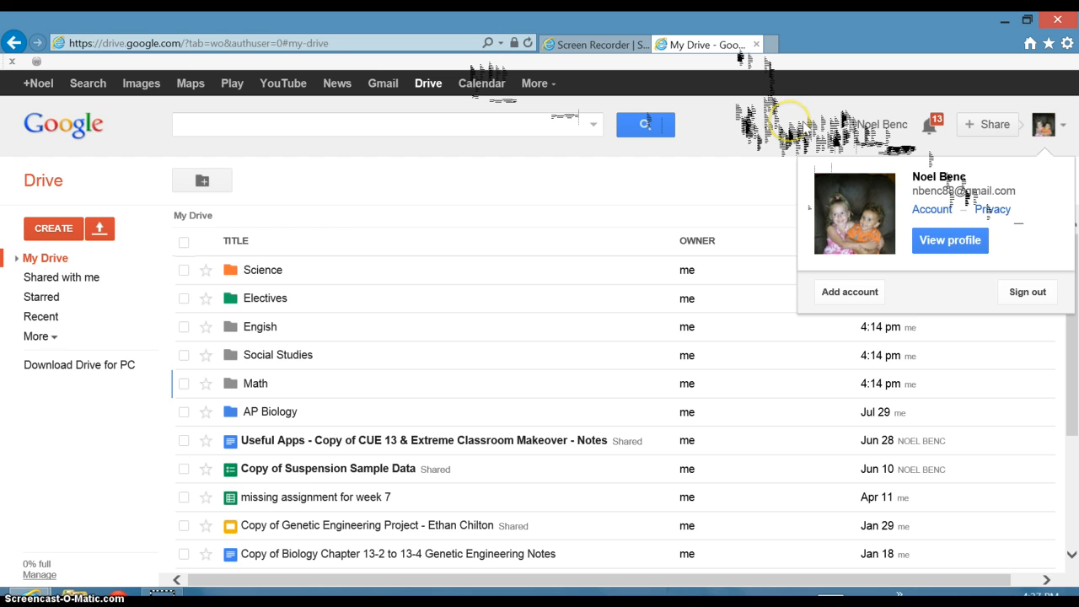
pyautogui.click(788, 127)
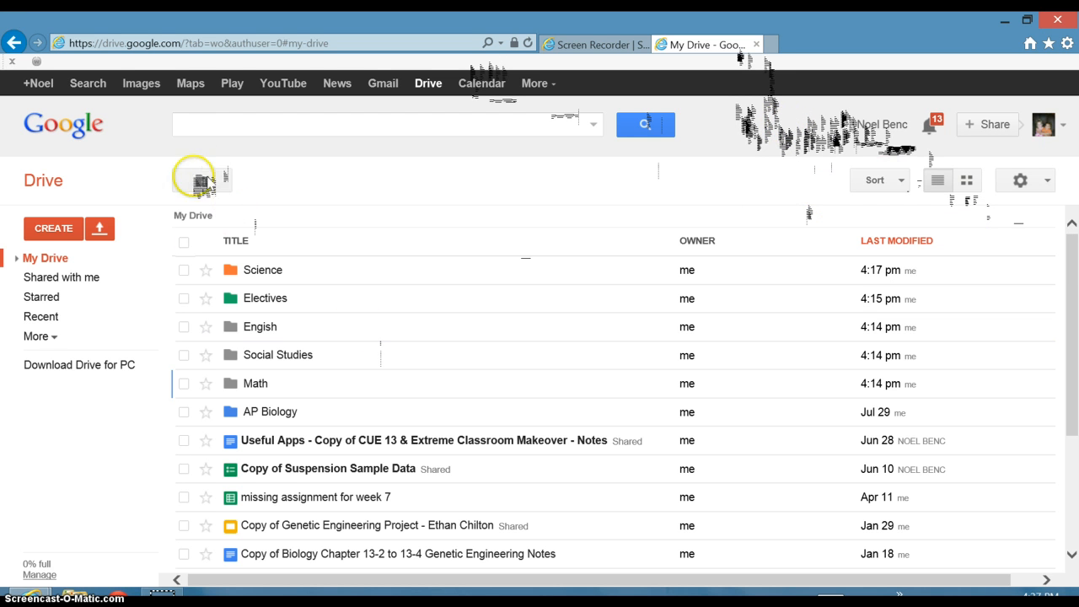
# Move the Science, Electives, Engish, Social Studies and Math folders to the trash.
pyautogui.click(184, 270)
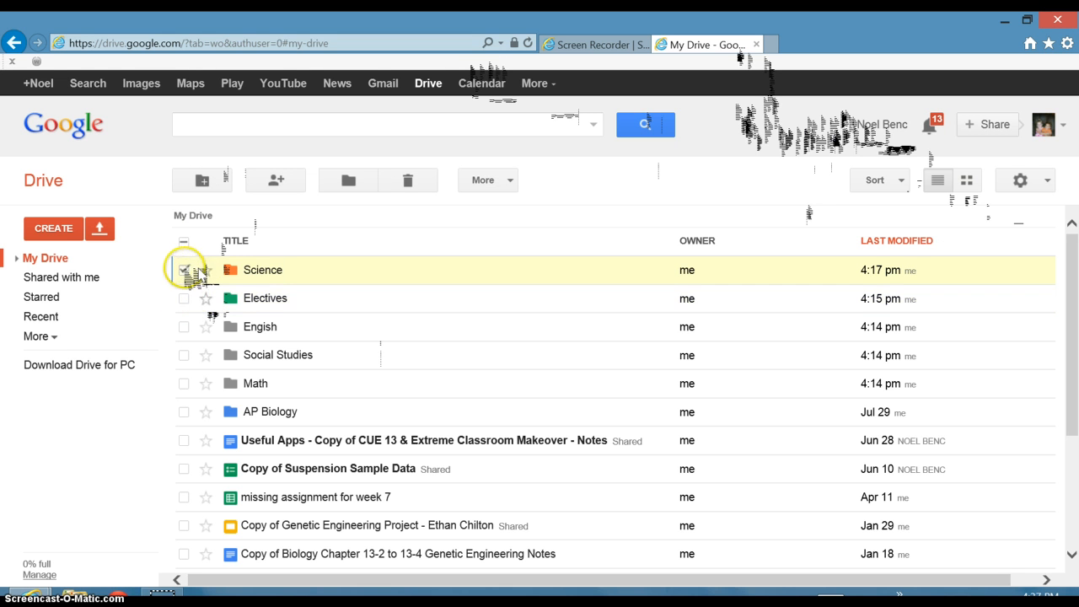
pyautogui.click(184, 270)
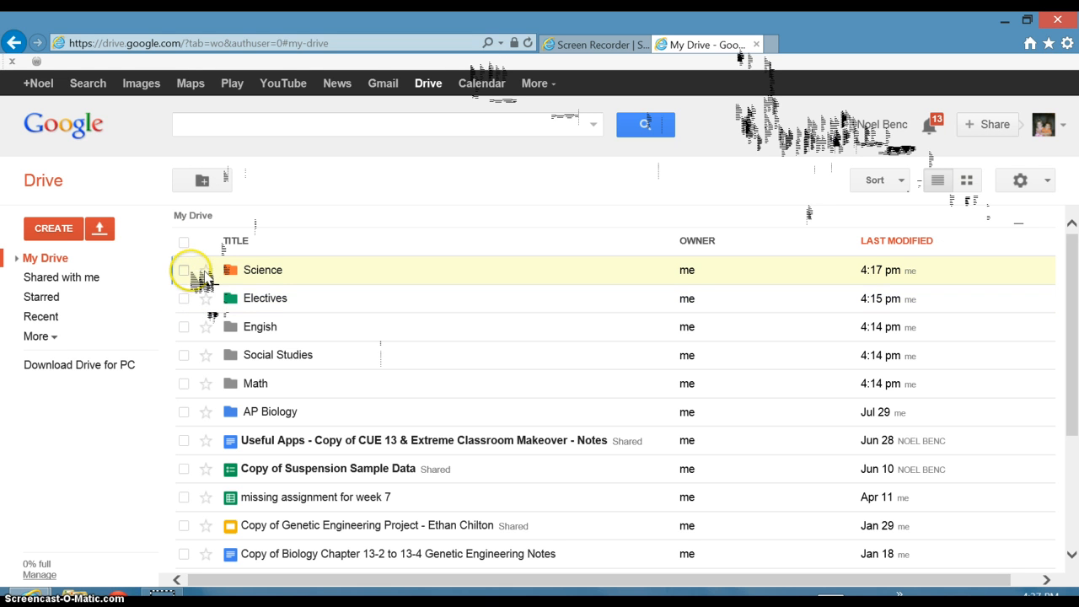
pyautogui.click(184, 270)
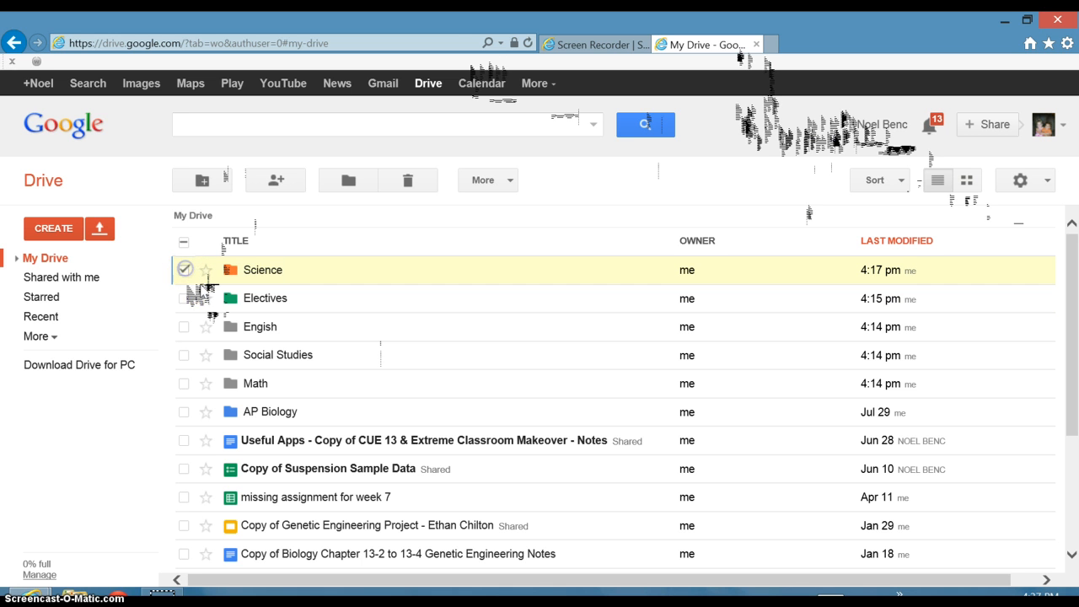
pyautogui.click(183, 298)
pyautogui.click(184, 327)
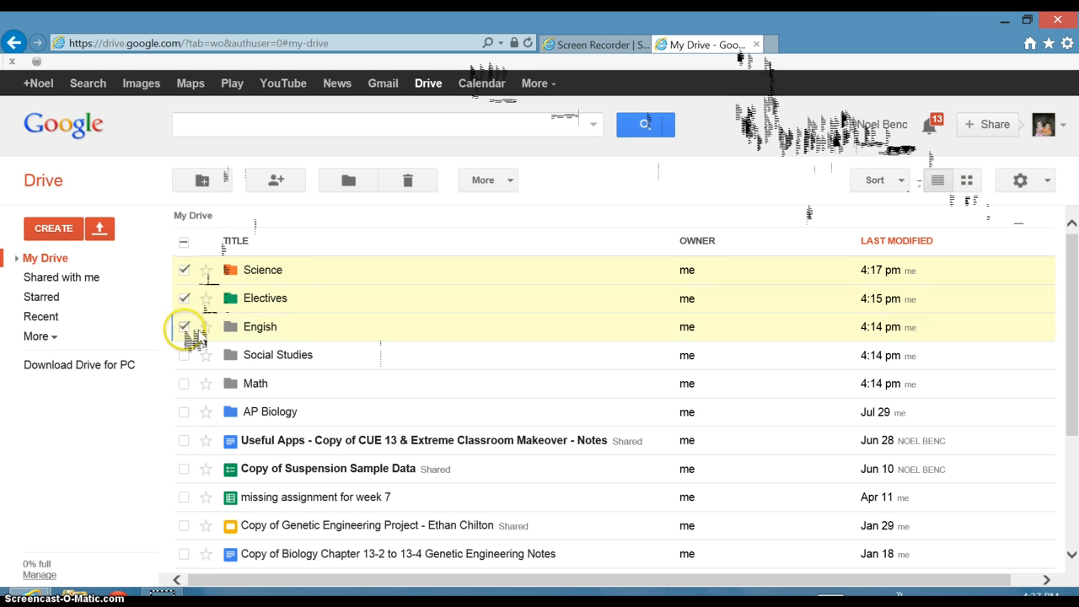
pyautogui.click(183, 355)
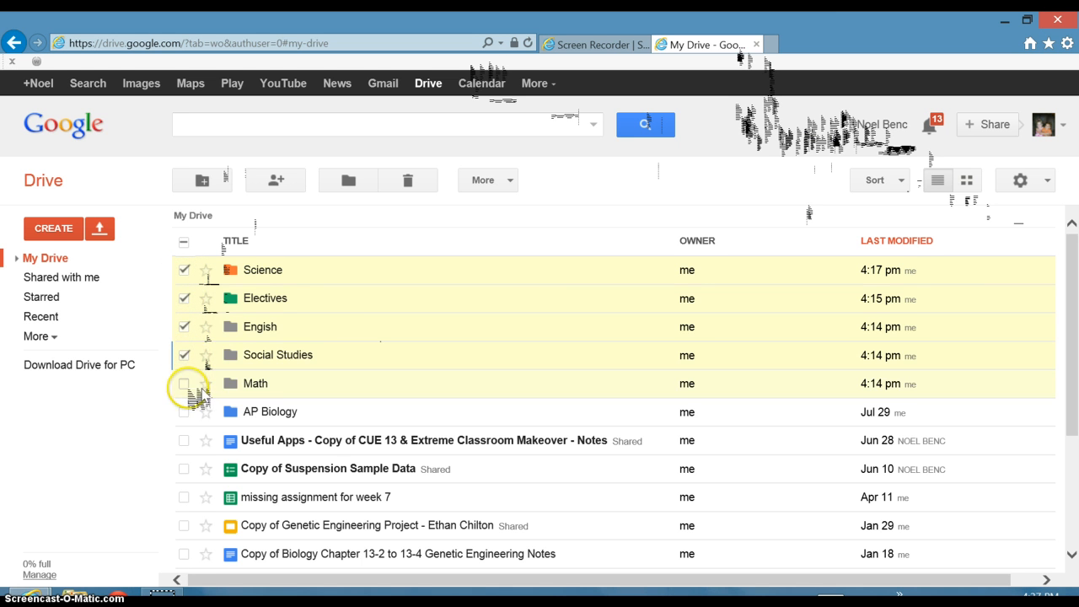
pyautogui.click(185, 384)
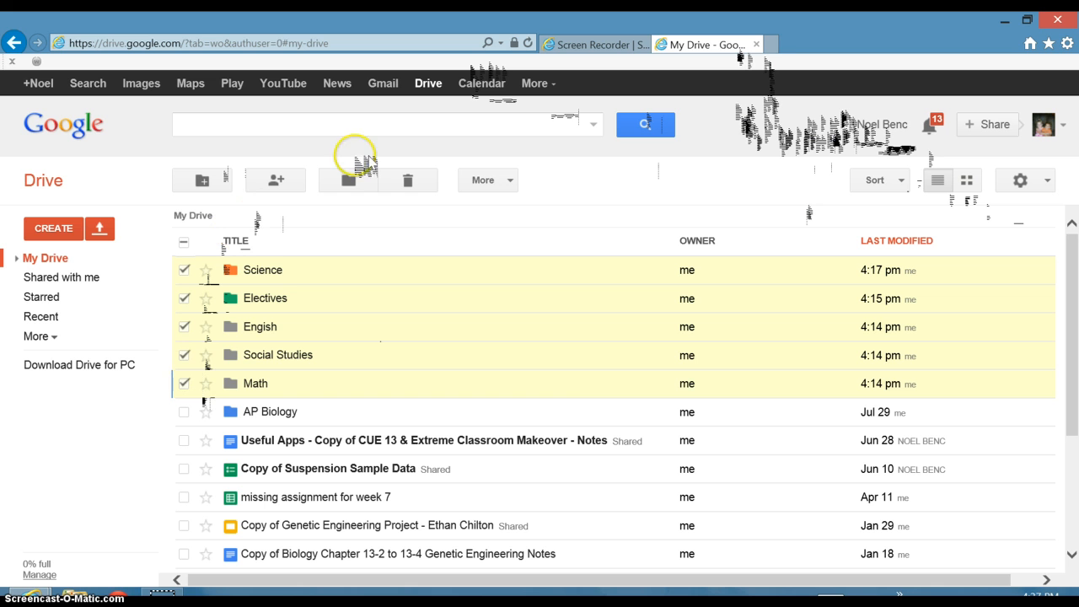
pyautogui.click(408, 181)
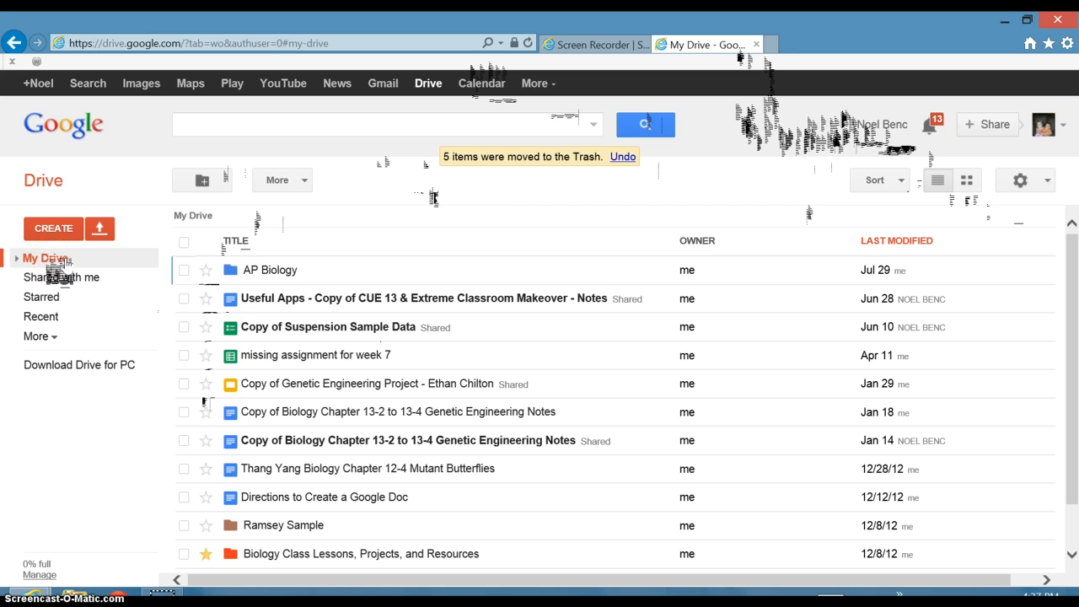
# Expand the My Drive folder tree and create a new folder named Science in My Drive.
pyautogui.click(17, 258)
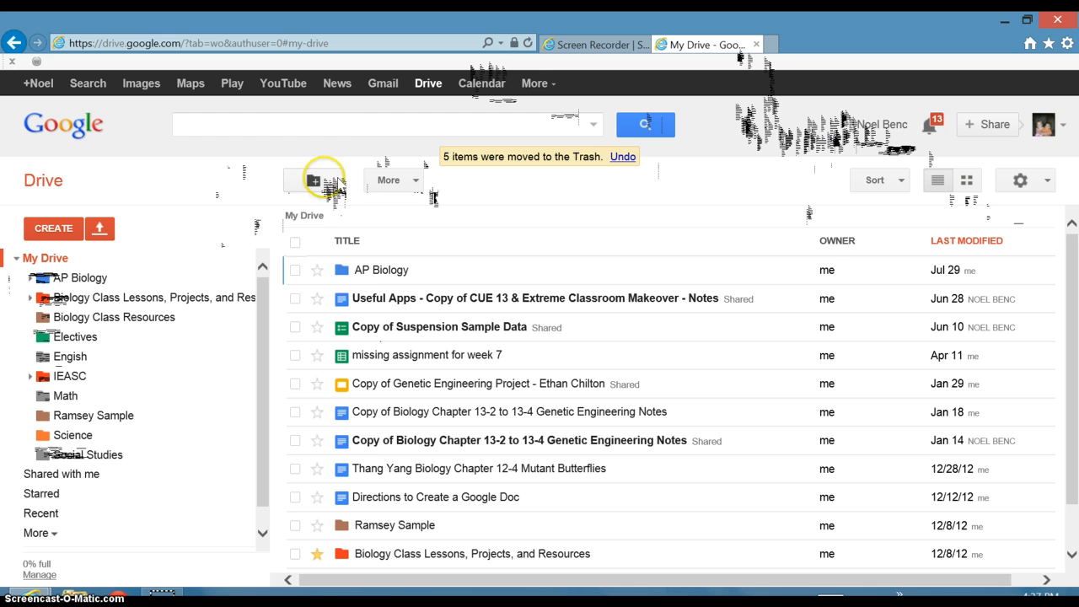
pyautogui.click(56, 229)
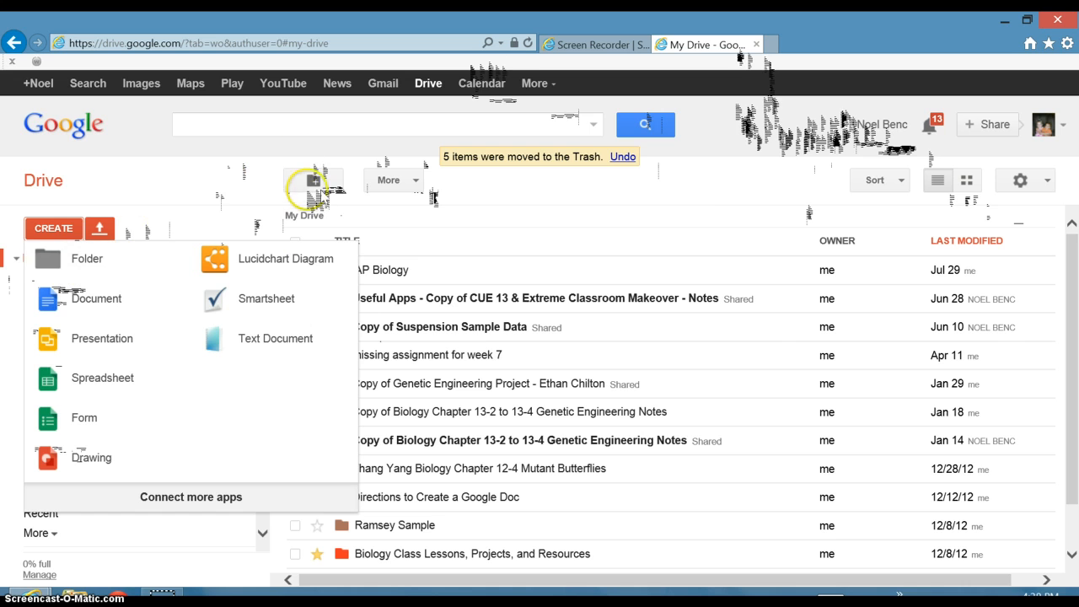
pyautogui.click(313, 182)
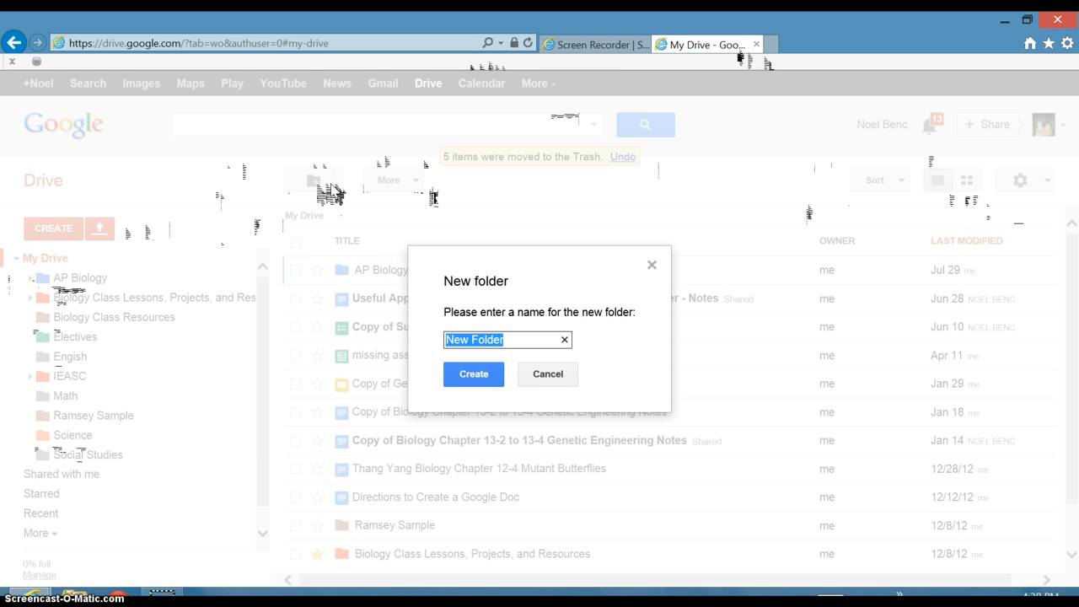
pyautogui.write('Science')
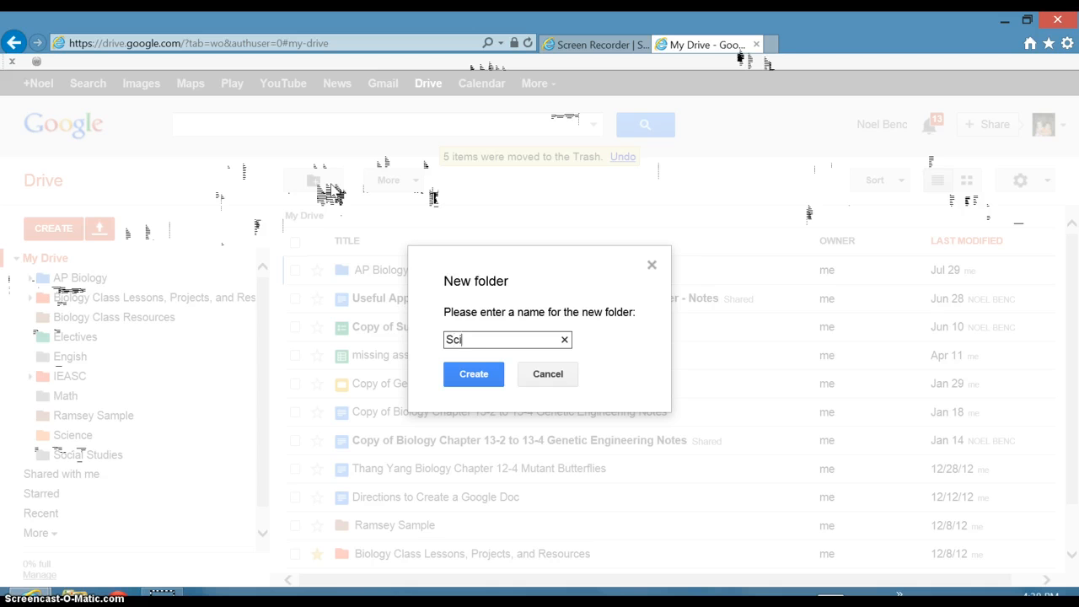
pyautogui.click(474, 377)
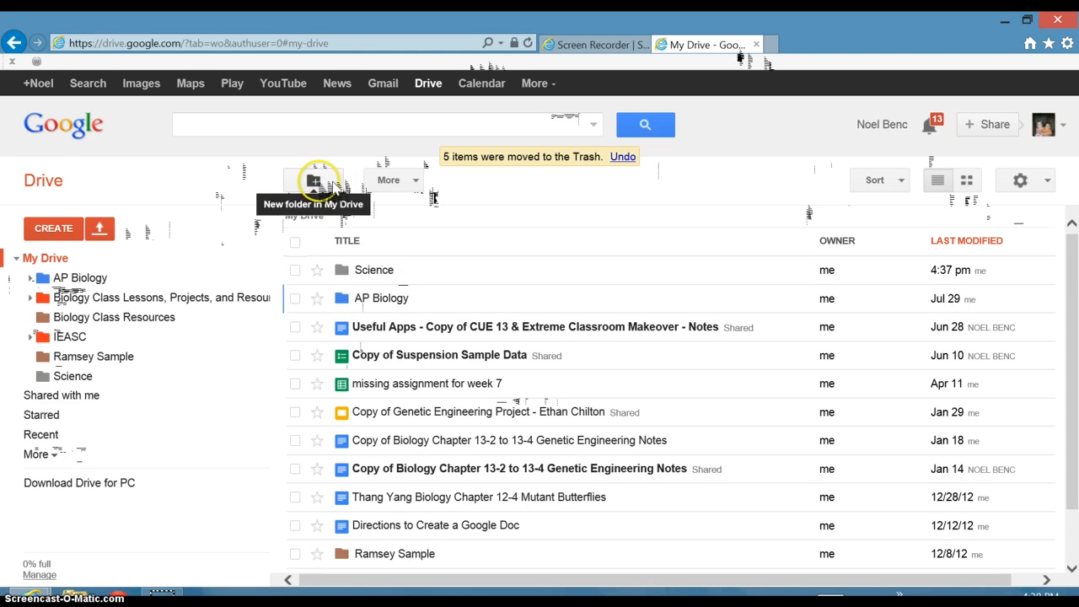
# Create two more folders in My Drive, named Math and English.
pyautogui.click(313, 181)
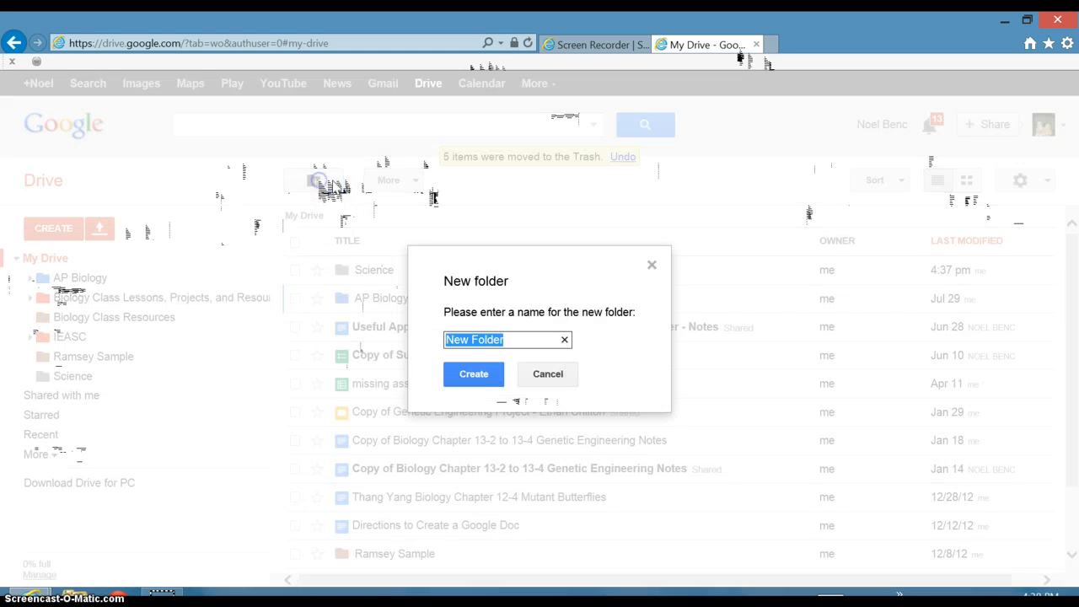
pyautogui.write('Math')
pyautogui.click(474, 374)
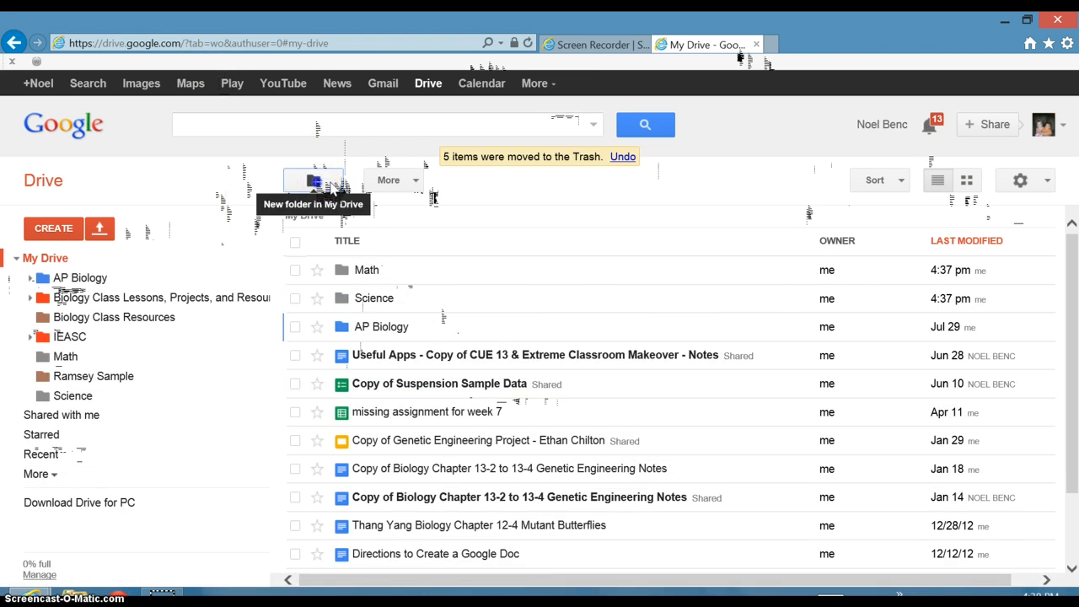
pyautogui.click(313, 179)
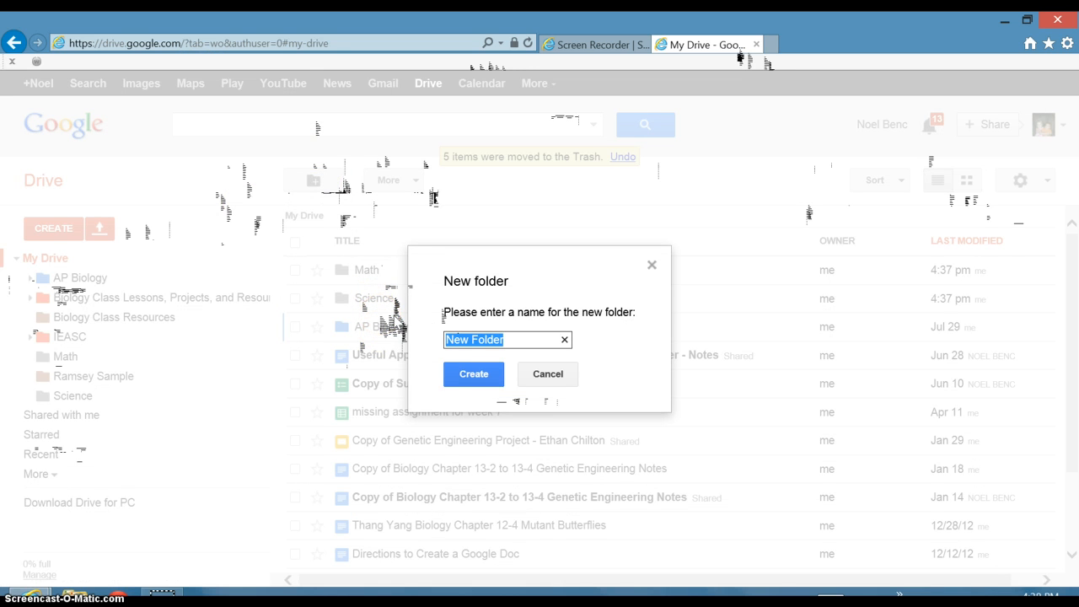
pyautogui.write('English')
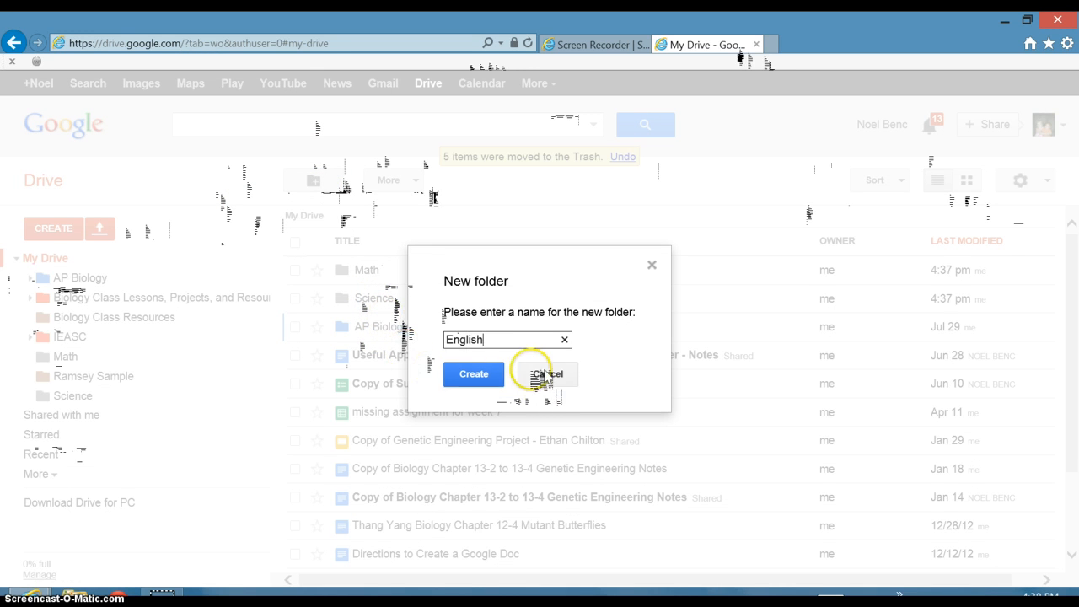
pyautogui.click(474, 375)
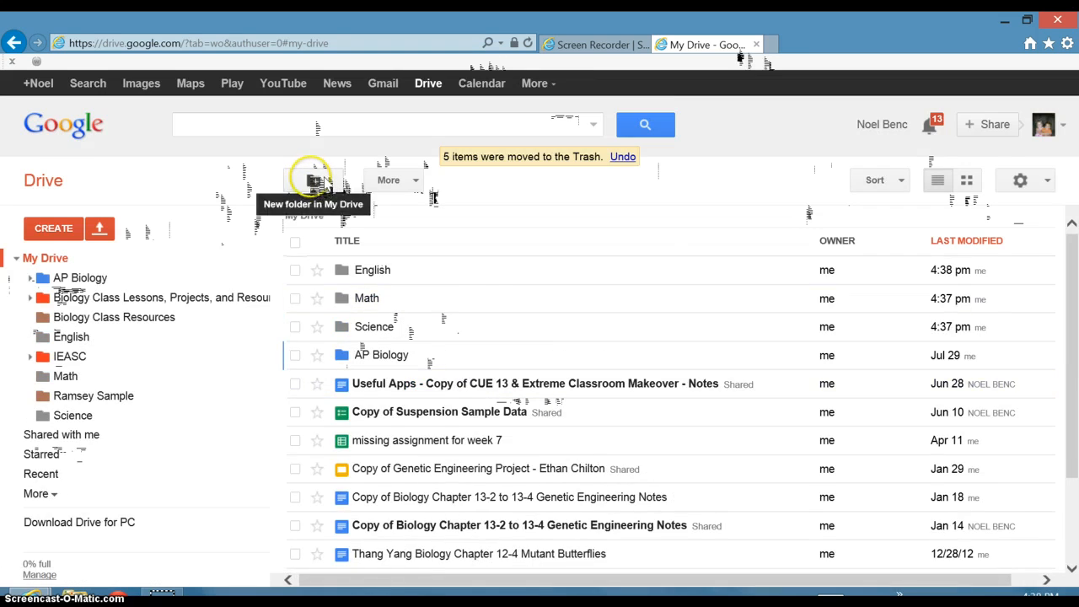
# Create two more folders in My Drive, named Social Sciences and Electives.
pyautogui.click(314, 180)
pyautogui.write('Social Sciences')
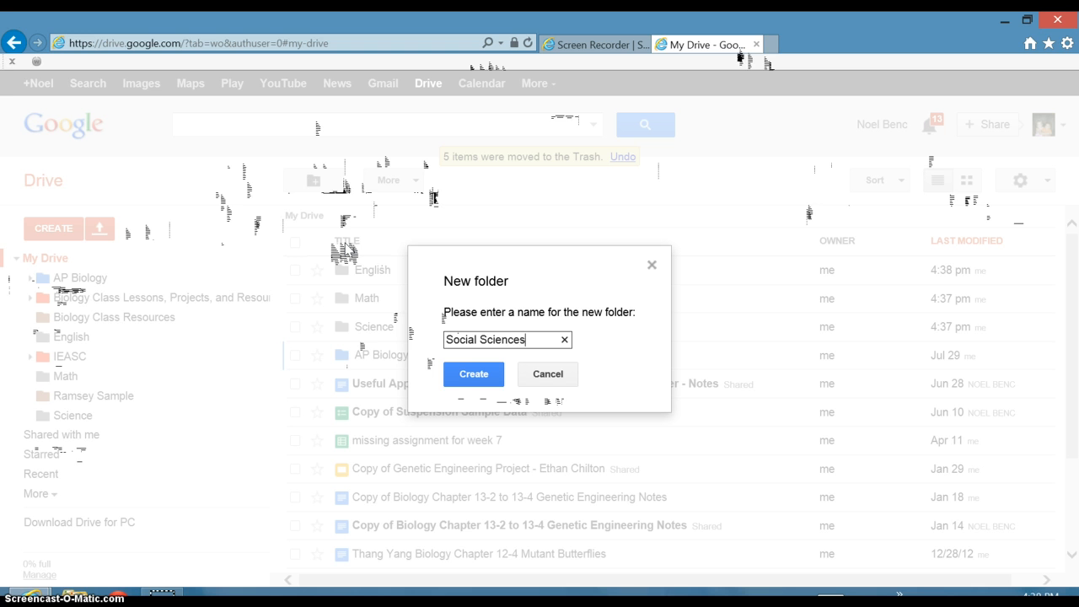
pyautogui.click(462, 372)
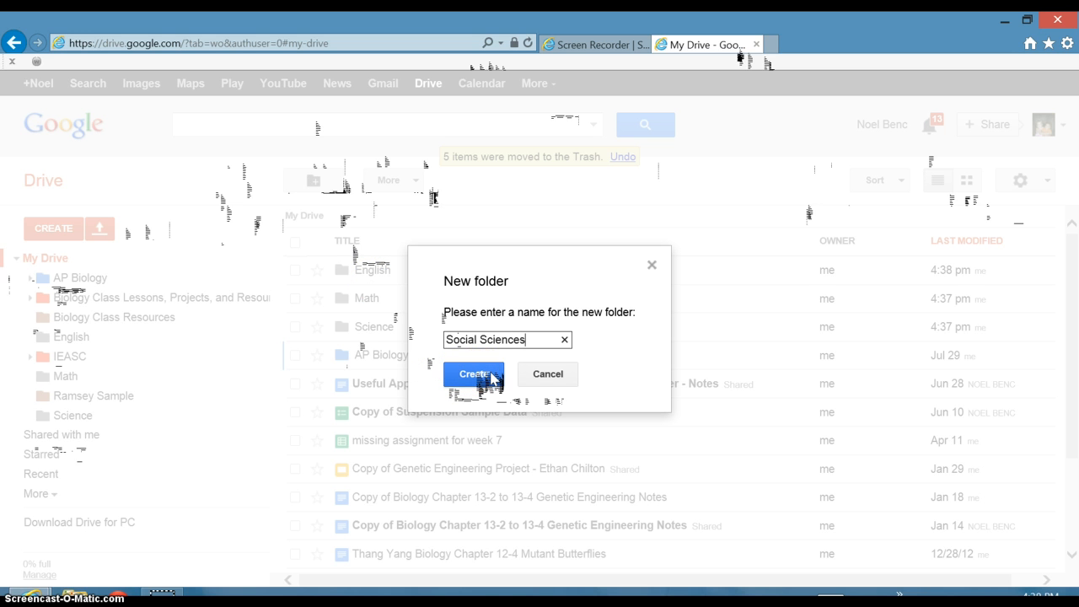
pyautogui.click(480, 373)
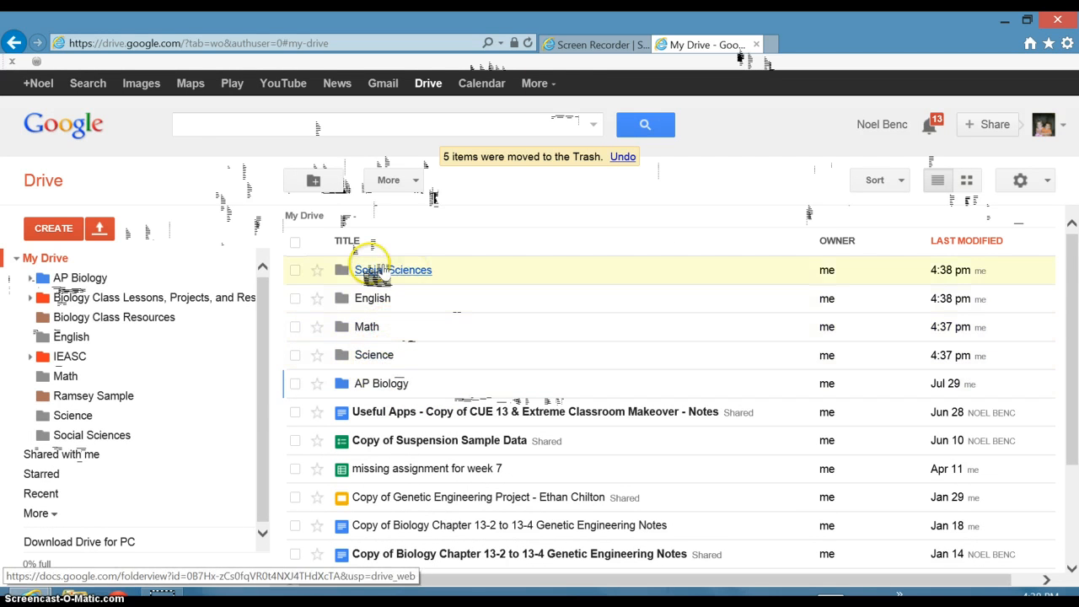
pyautogui.click(313, 181)
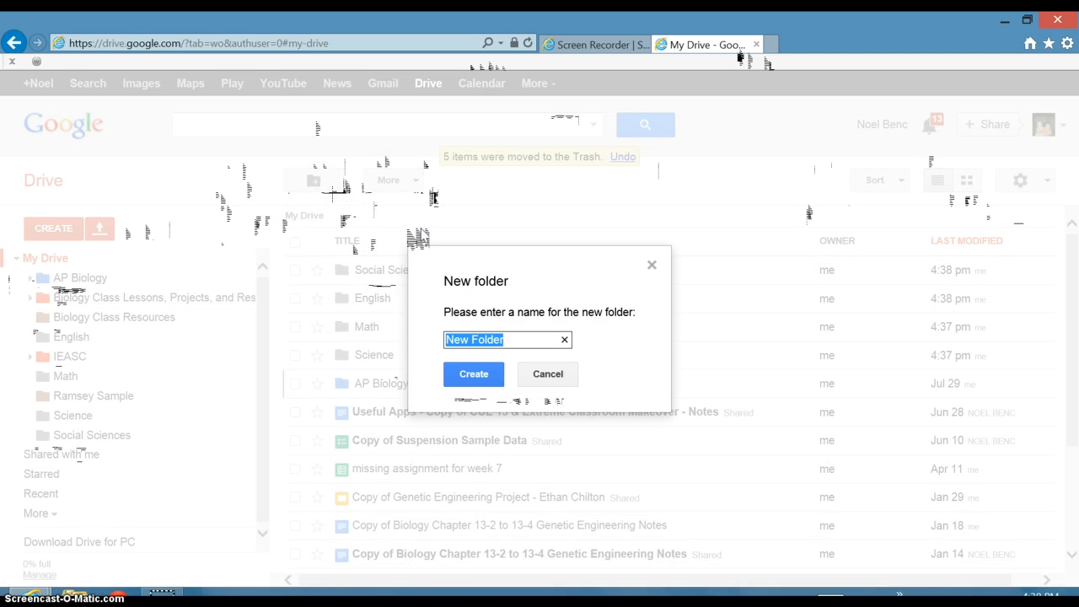
pyautogui.write('Electives')
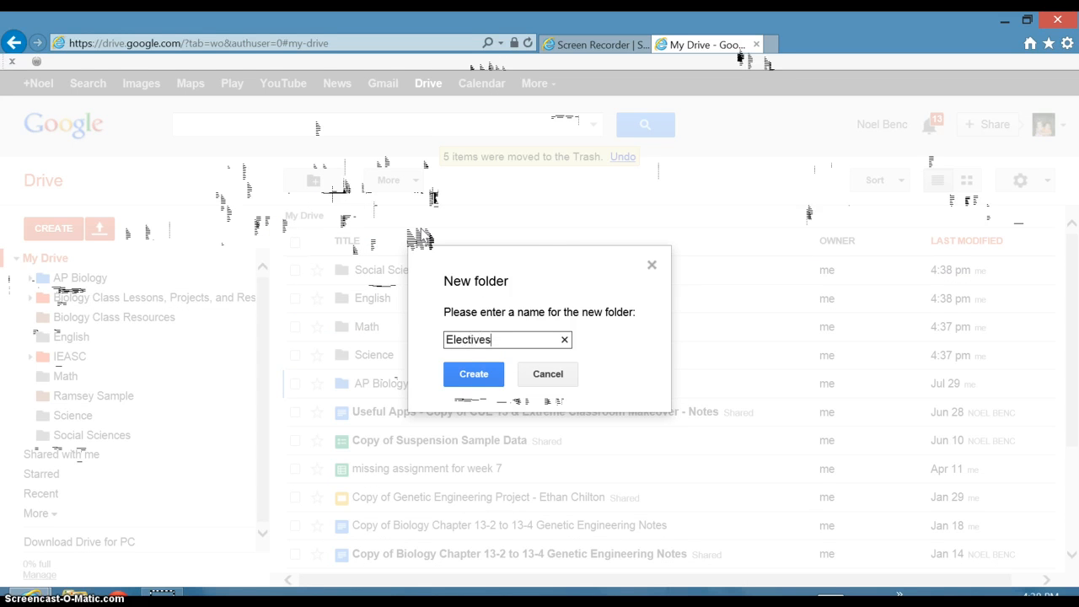
pyautogui.click(495, 376)
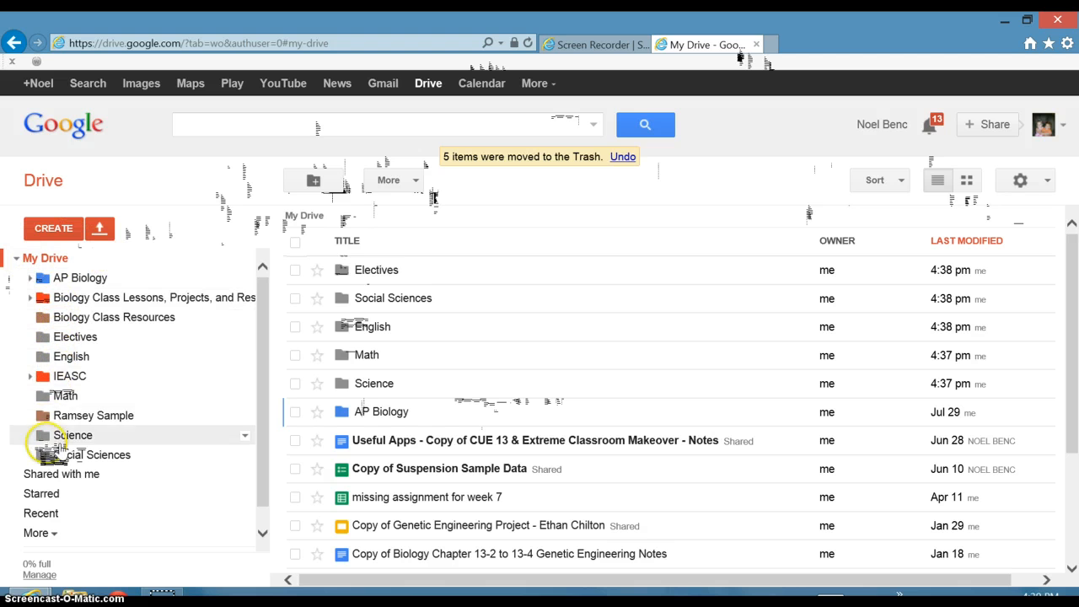
pyautogui.click(17, 258)
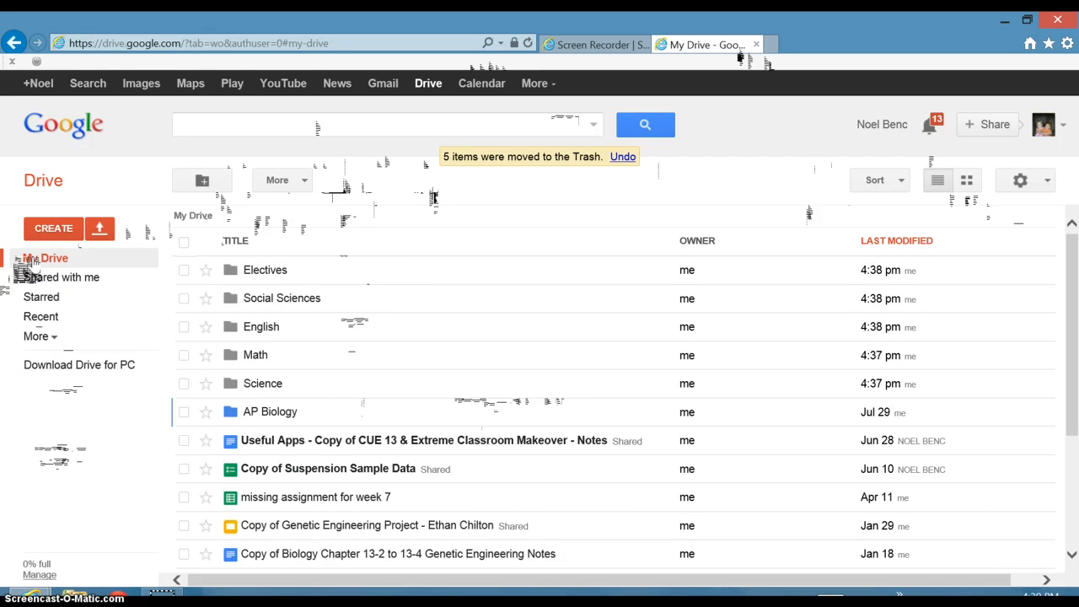
pyautogui.click(18, 258)
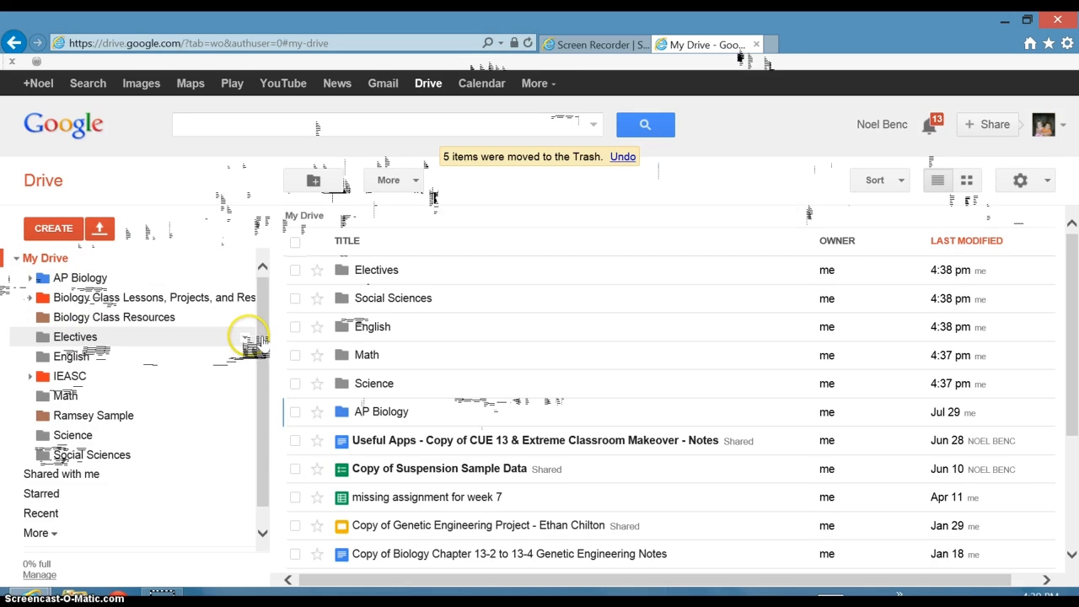
# Open the Electives and English folders and look for the options available for them.
pyautogui.click(256, 341)
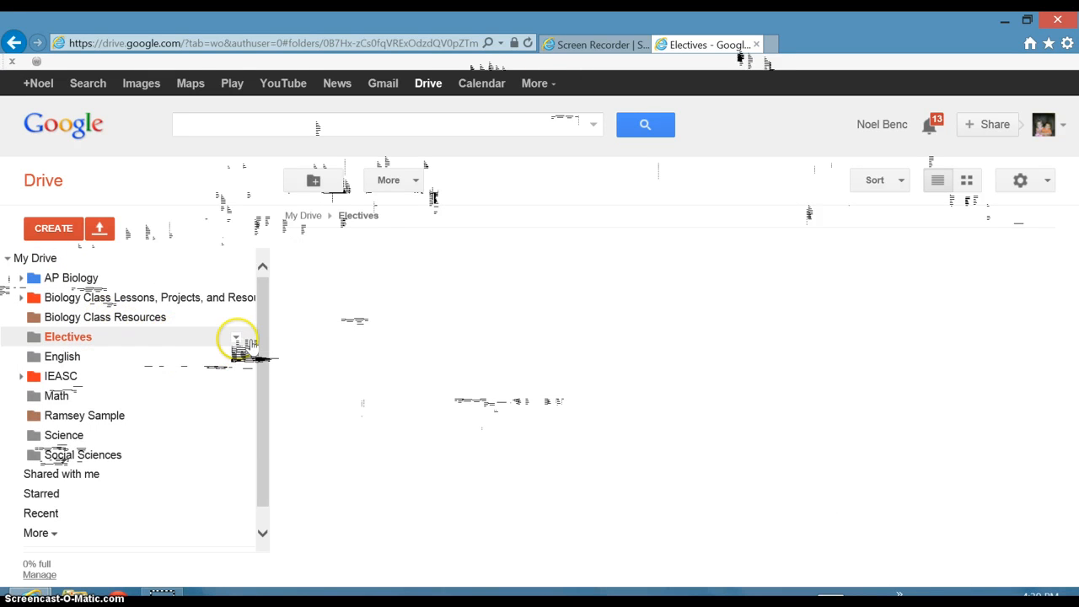
pyautogui.click(237, 339)
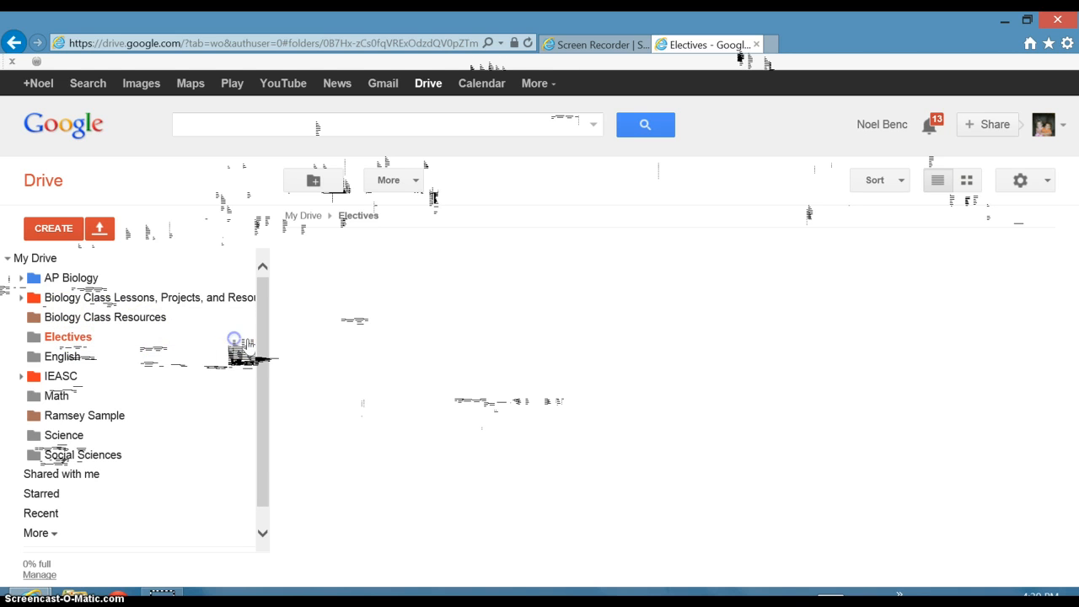
pyautogui.click(46, 357)
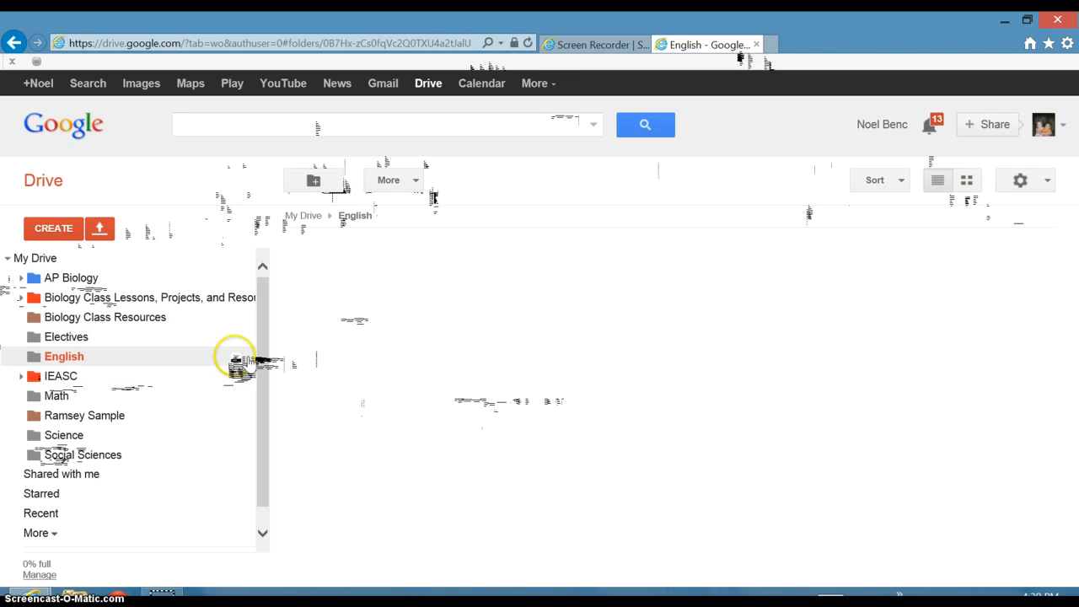
pyautogui.click(236, 357)
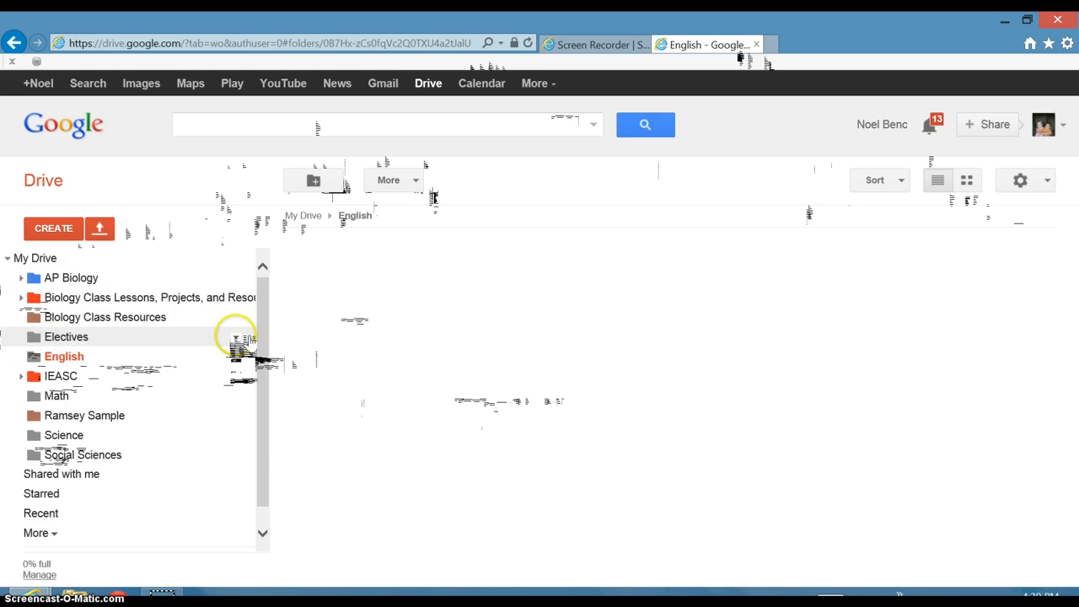
pyautogui.click(235, 338)
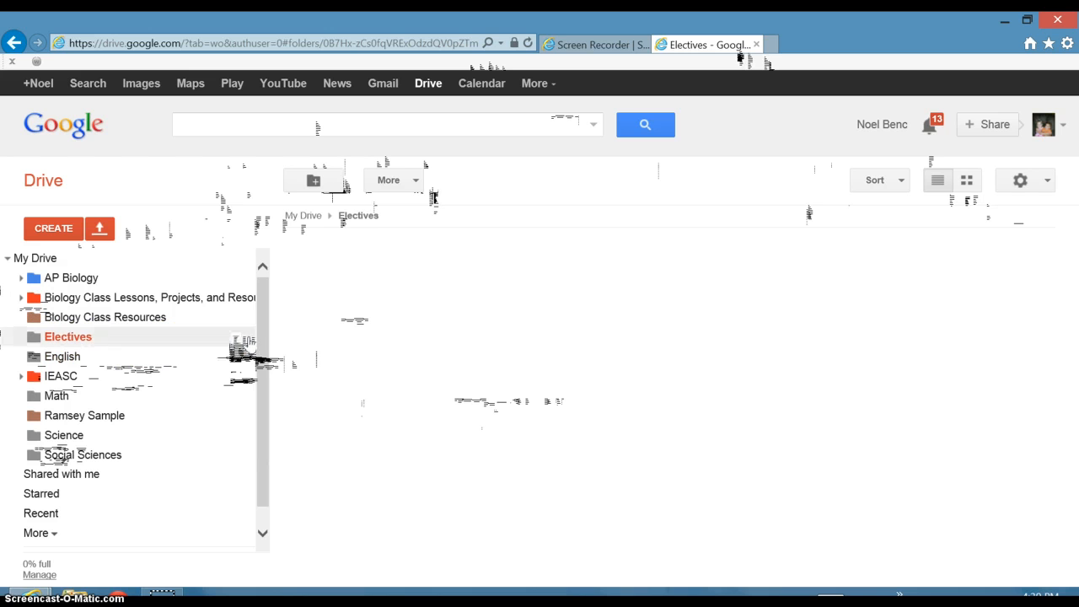
pyautogui.click(414, 178)
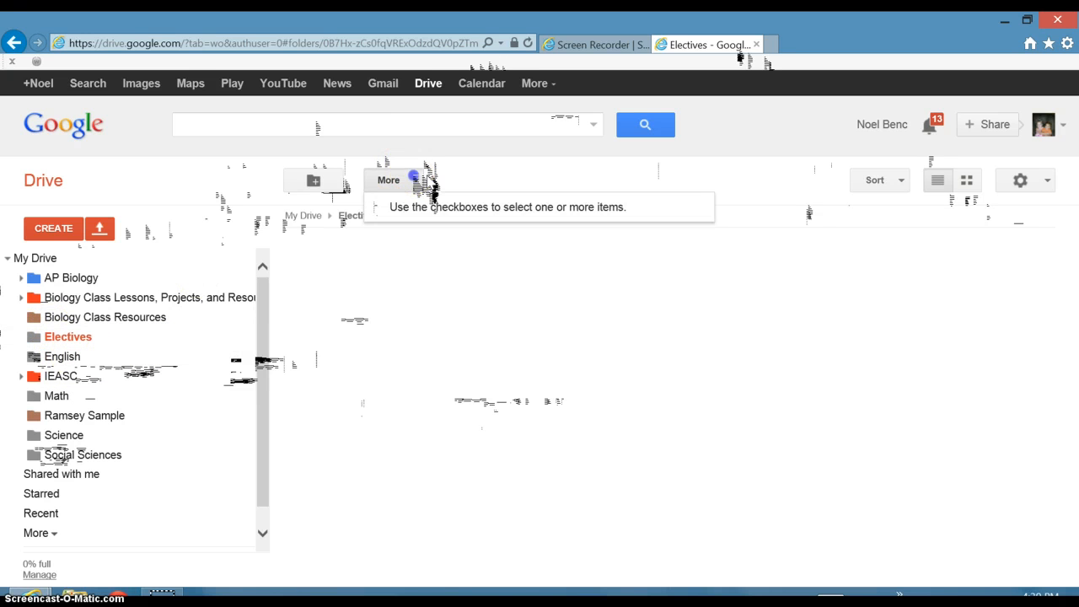
pyautogui.click(414, 177)
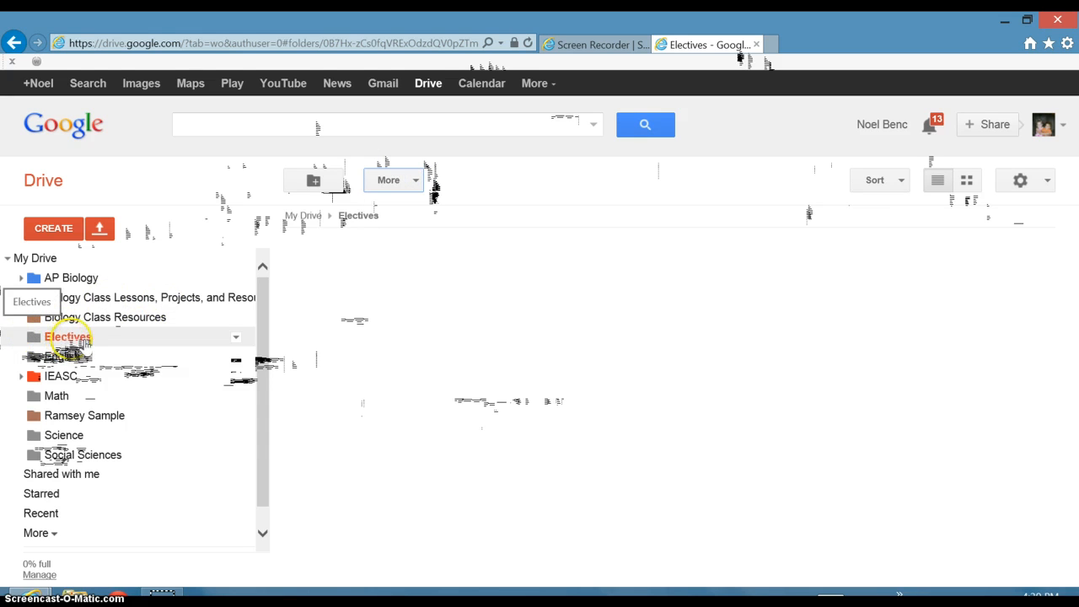
# Change the Electives folder's color to Toy eggplant and the English folder's color to Rainy sky.
pyautogui.rightClick(76, 339)
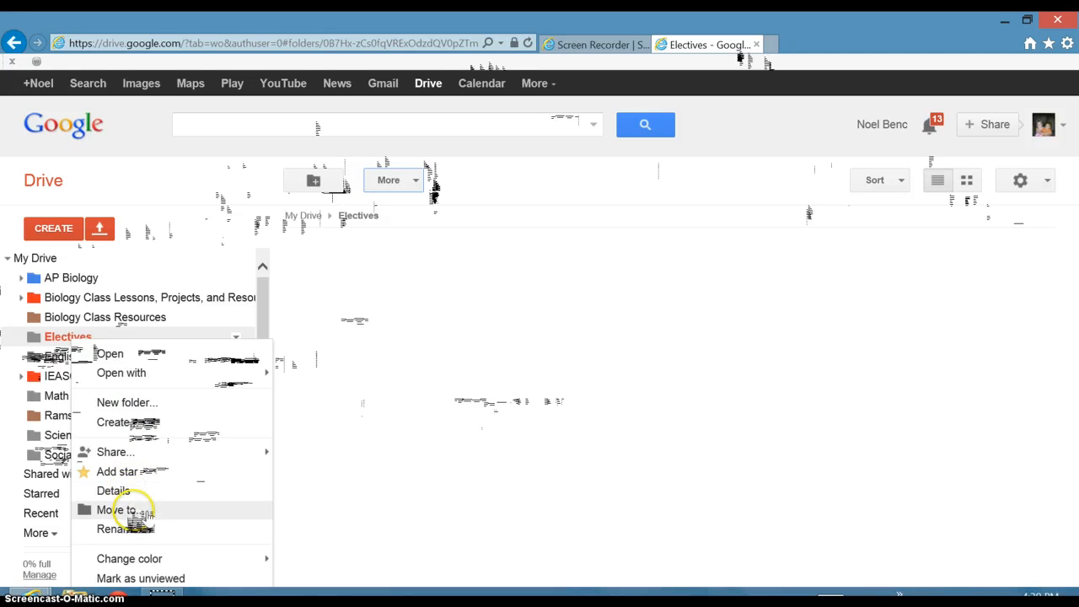
pyautogui.moveTo(197, 559)
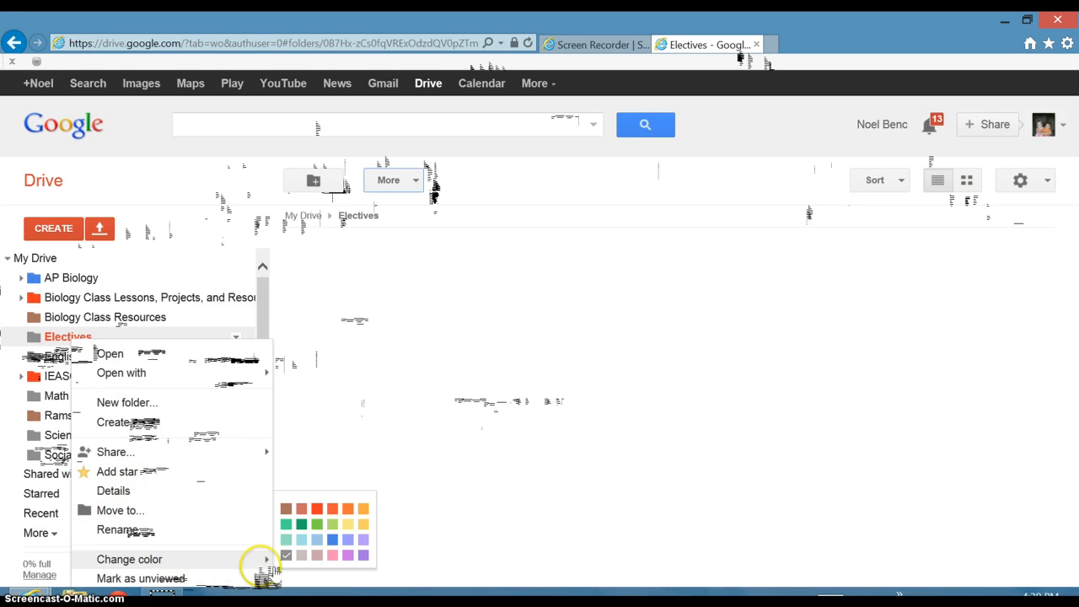
pyautogui.click(362, 556)
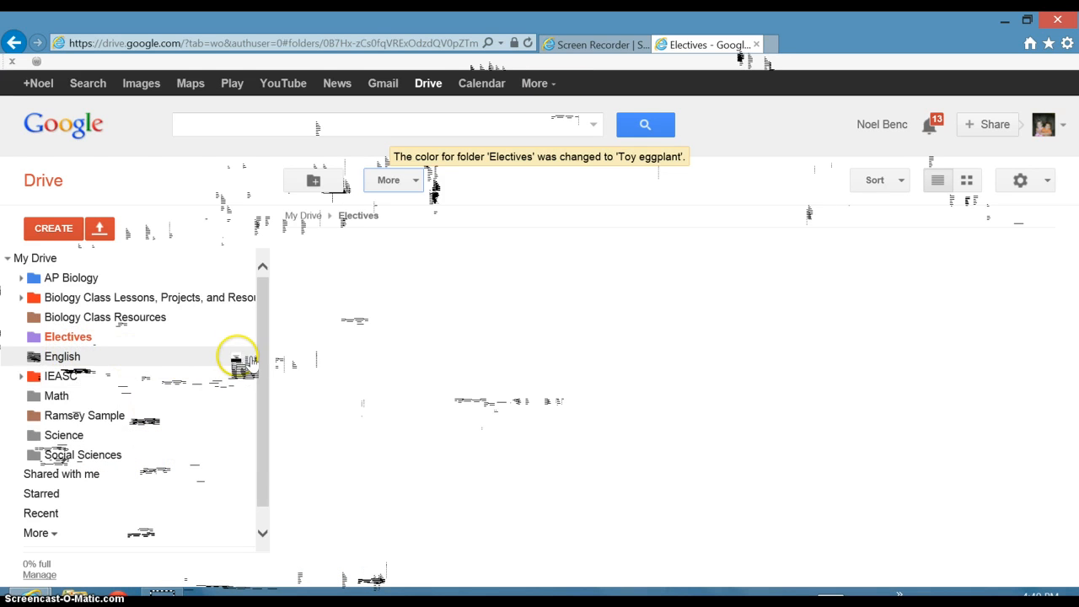
pyautogui.click(61, 357)
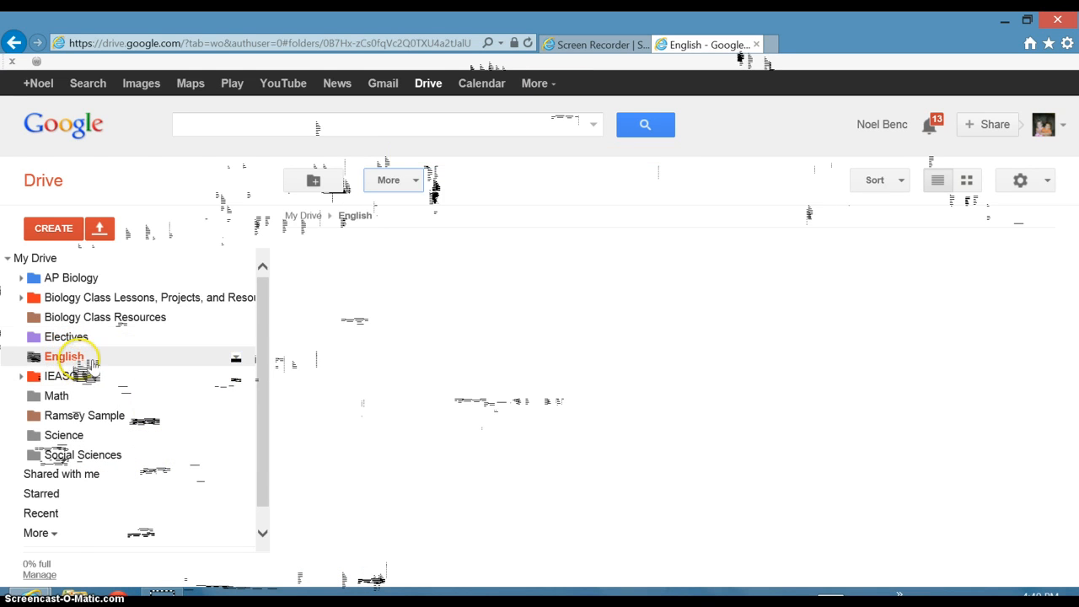
pyautogui.rightClick(80, 363)
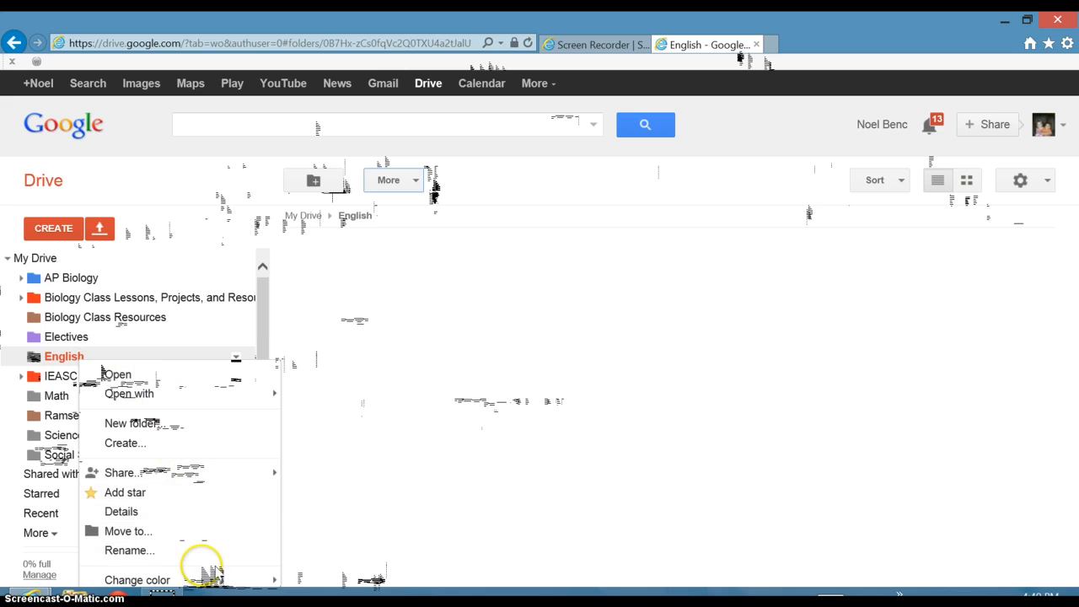
pyautogui.moveTo(215, 579)
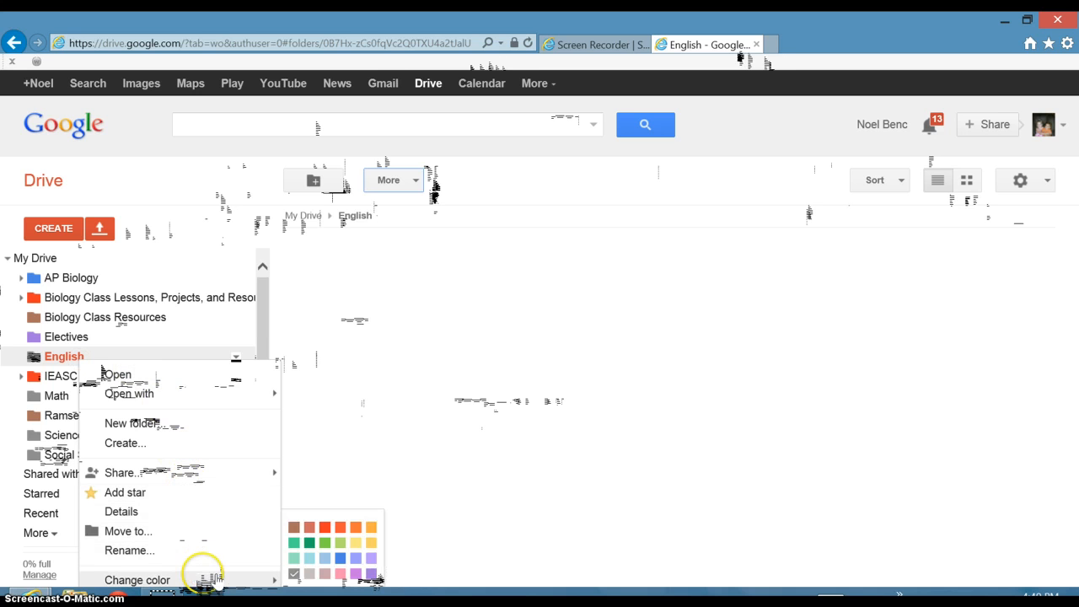
pyautogui.click(346, 560)
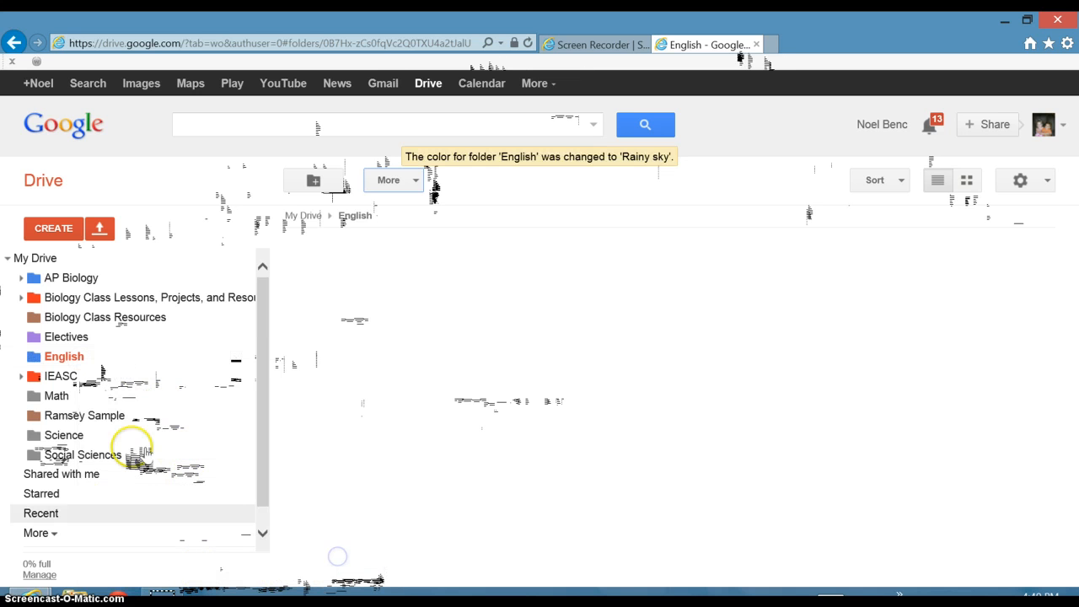
# Change the Science folder's color to Vern fern.
pyautogui.rightClick(86, 433)
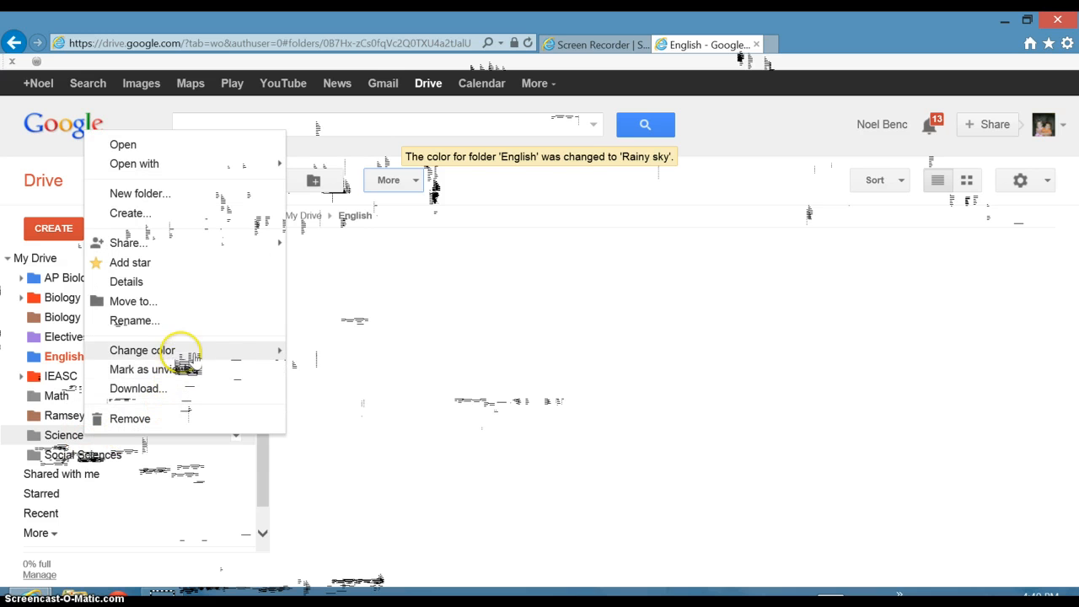
pyautogui.moveTo(185, 351)
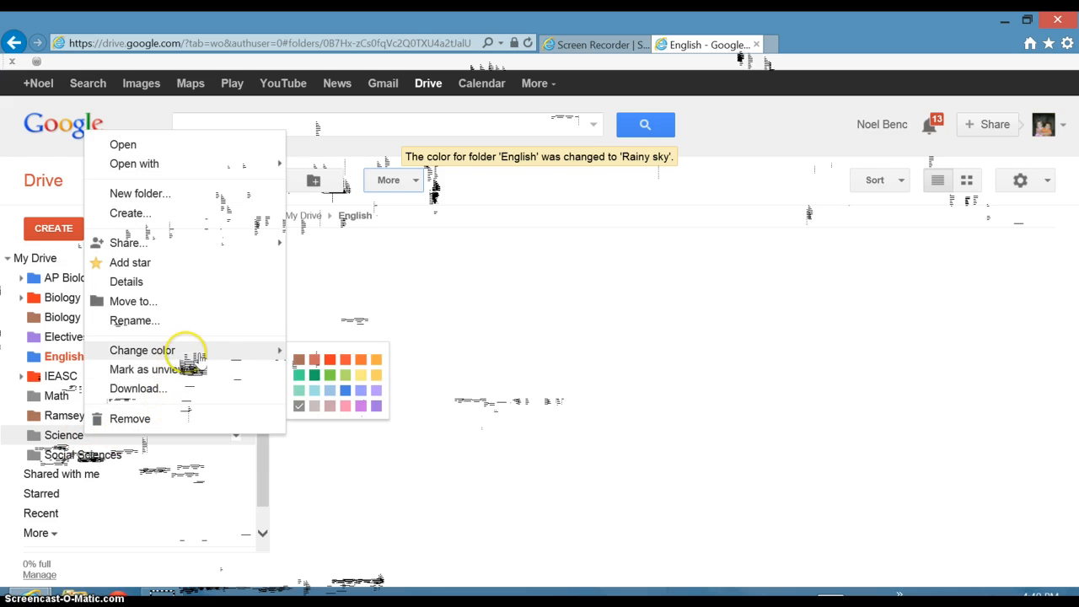
pyautogui.click(314, 376)
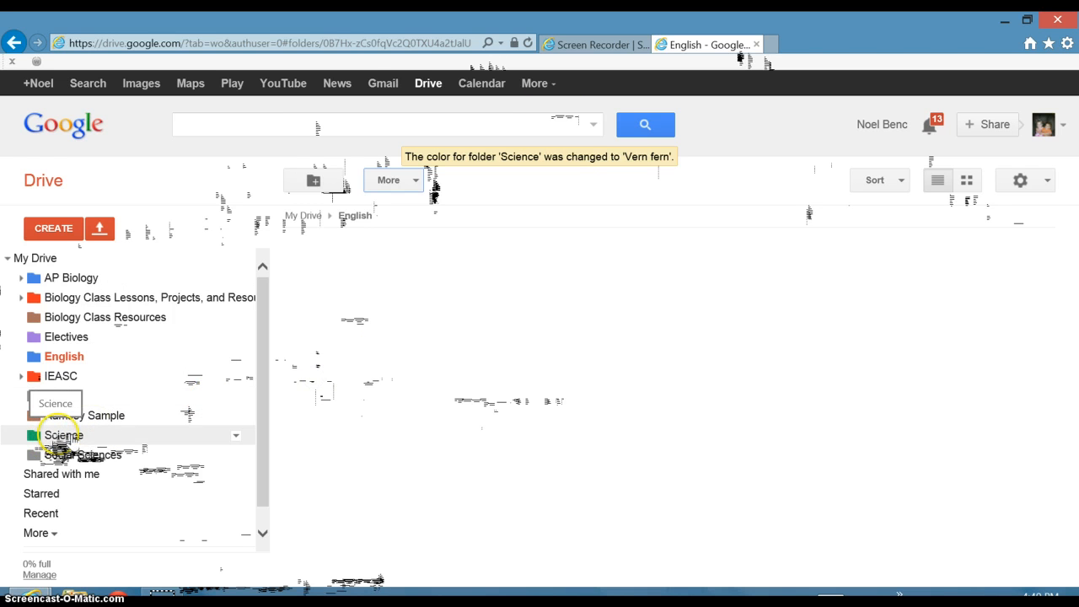
# Create a new folder named AP Biology inside the Science folder.
pyautogui.click(57, 434)
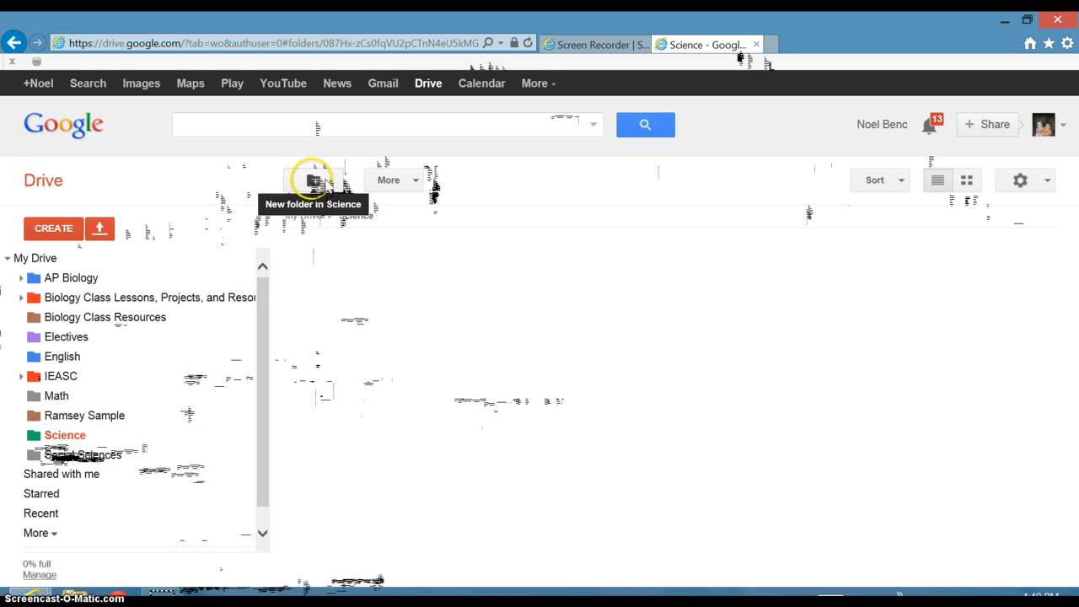
pyautogui.click(314, 181)
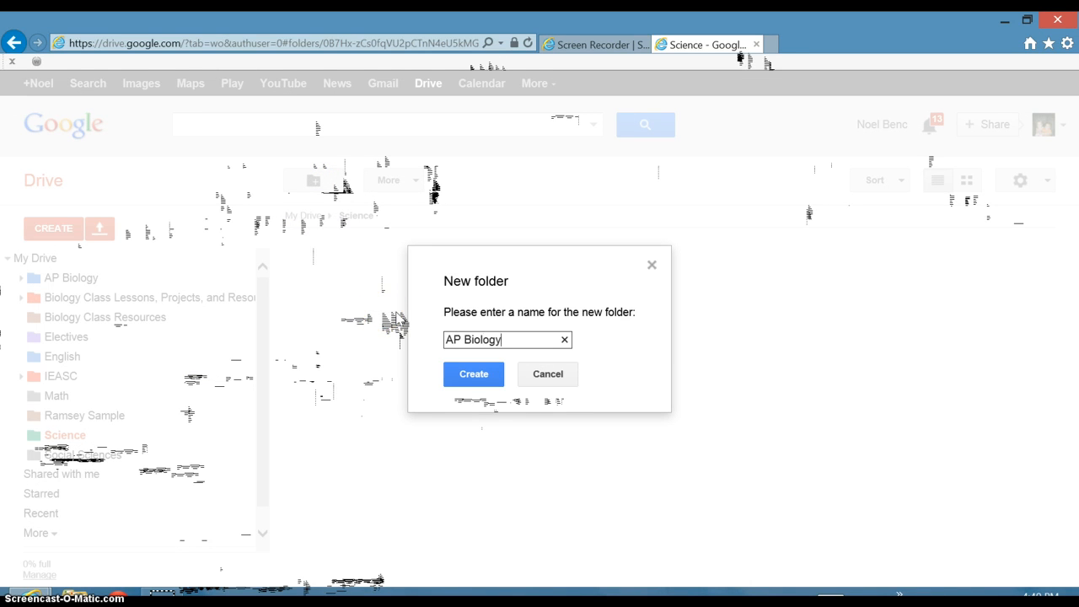
pyautogui.write('AP Biology')
pyautogui.click(473, 374)
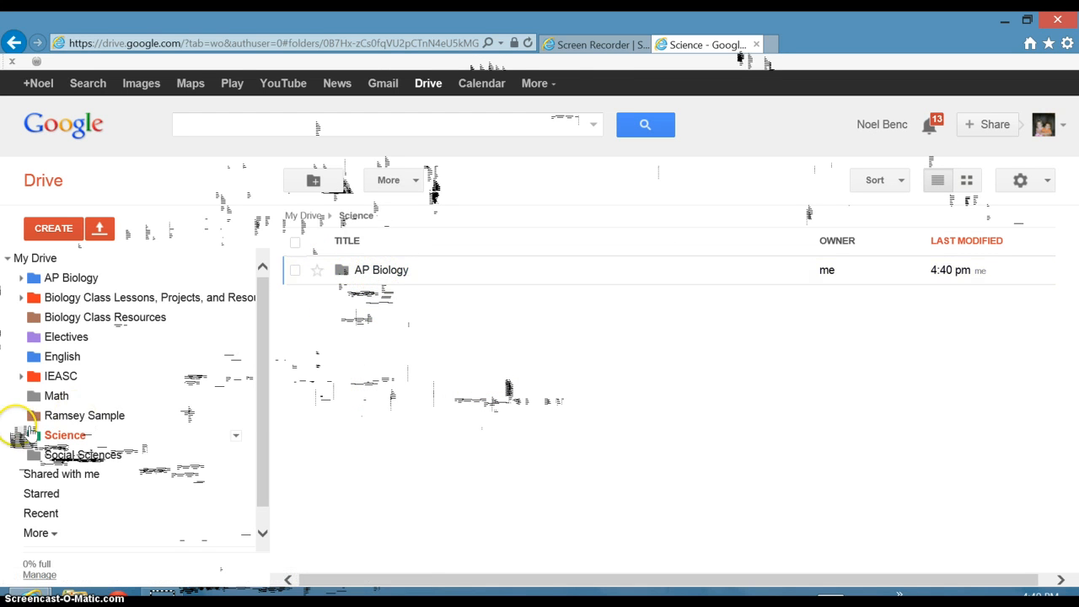
# Expand the Science folder in the tree and change its AP Biology subfolder's color to Pool.
pyautogui.click(21, 436)
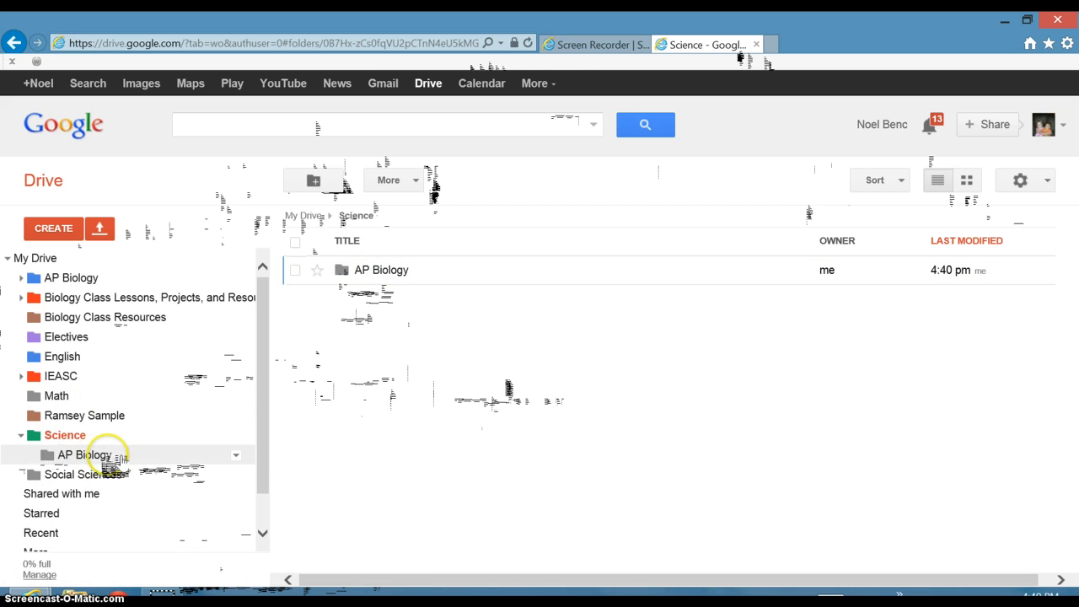
pyautogui.rightClick(118, 455)
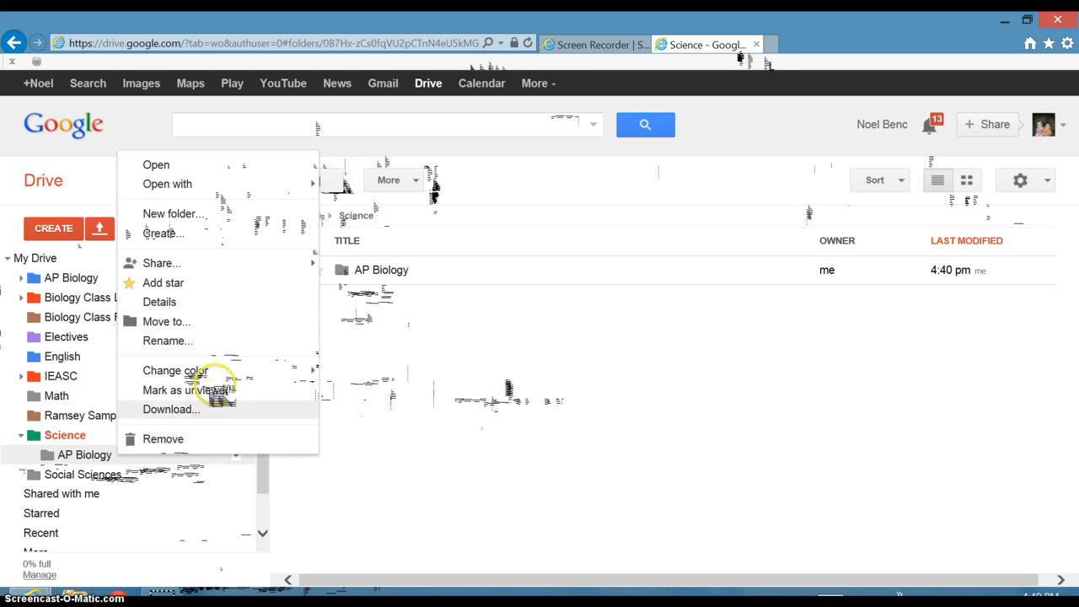
pyautogui.moveTo(224, 365)
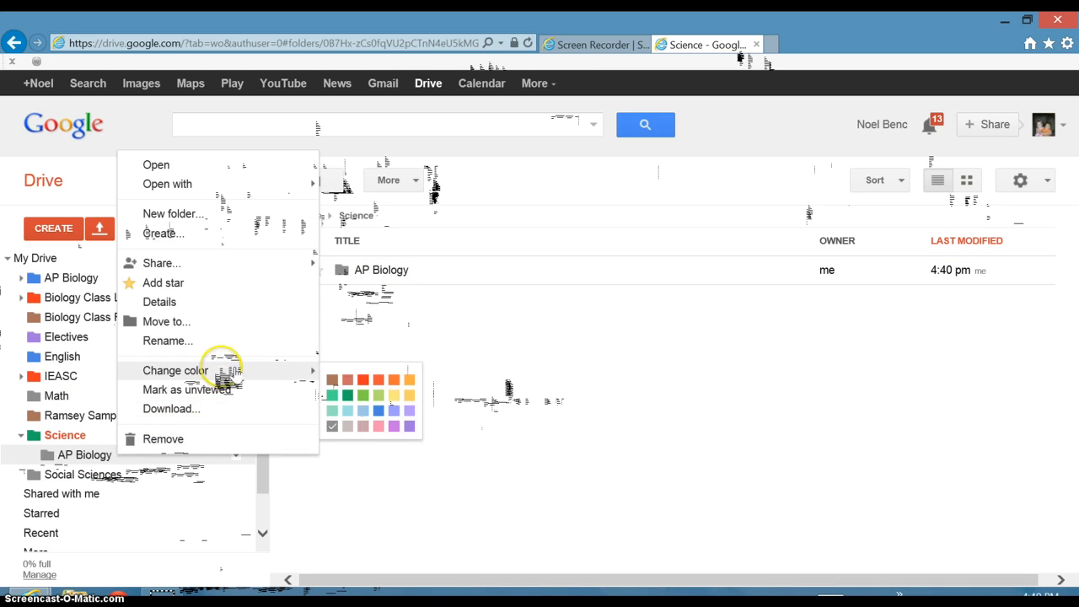
pyautogui.click(347, 411)
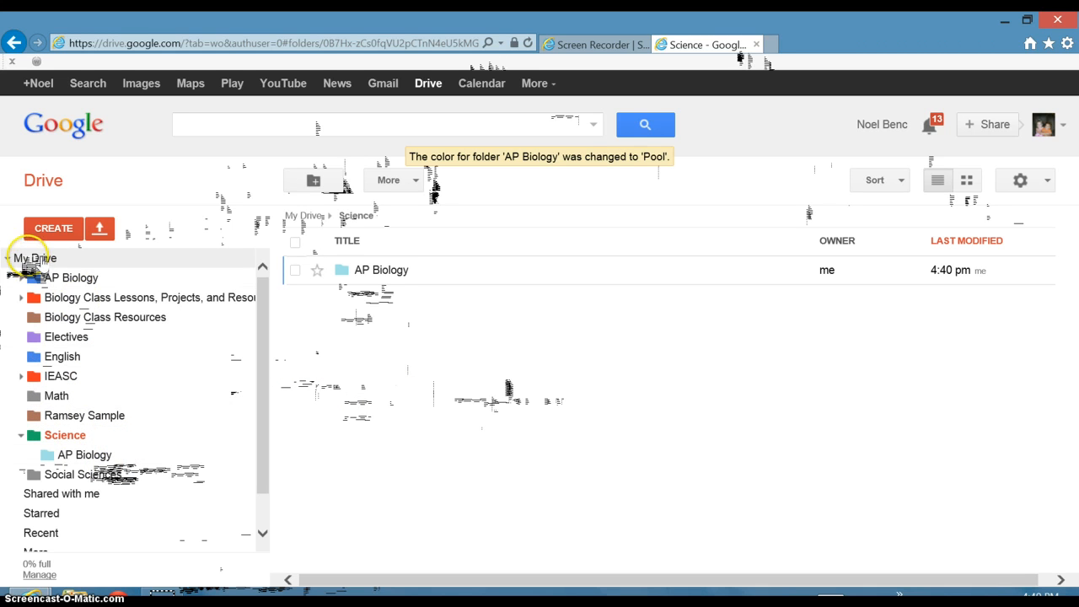
# Return to My Drive and create a new folder there named Physics.
pyautogui.click(33, 258)
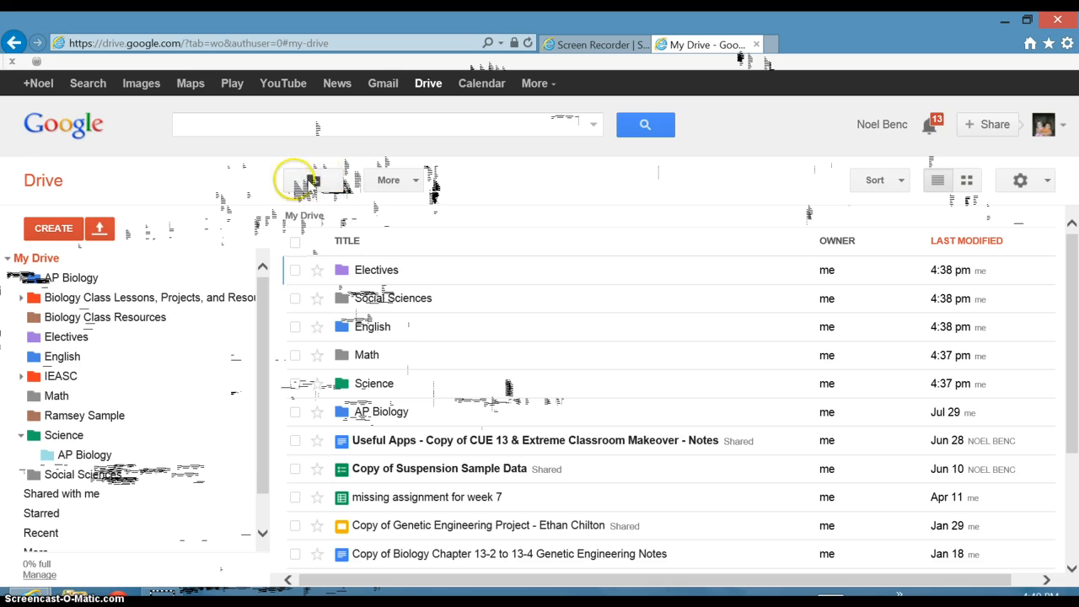
pyautogui.click(312, 180)
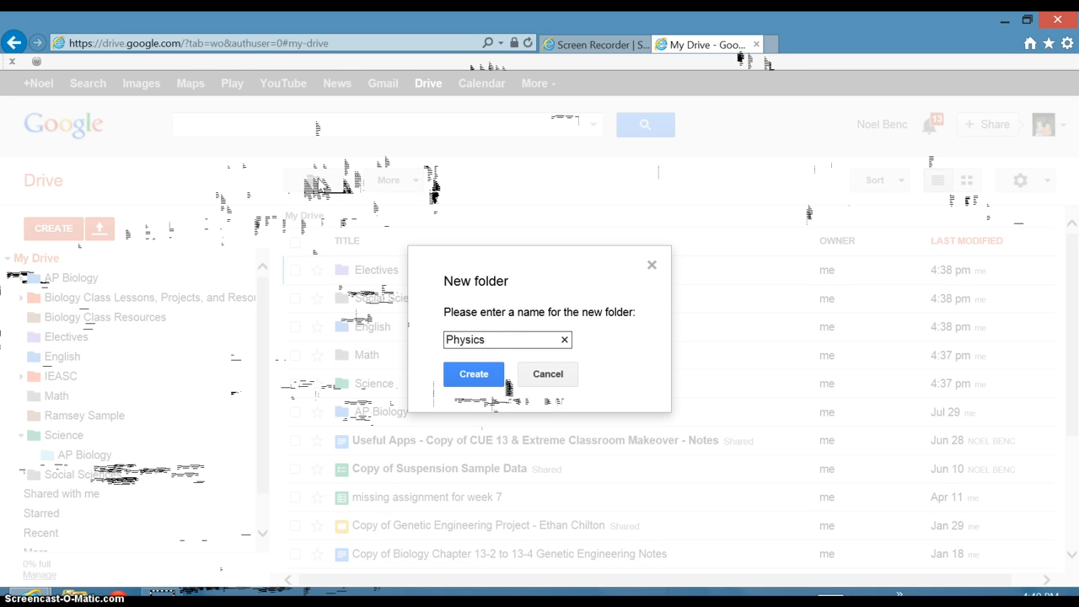
pyautogui.click(489, 375)
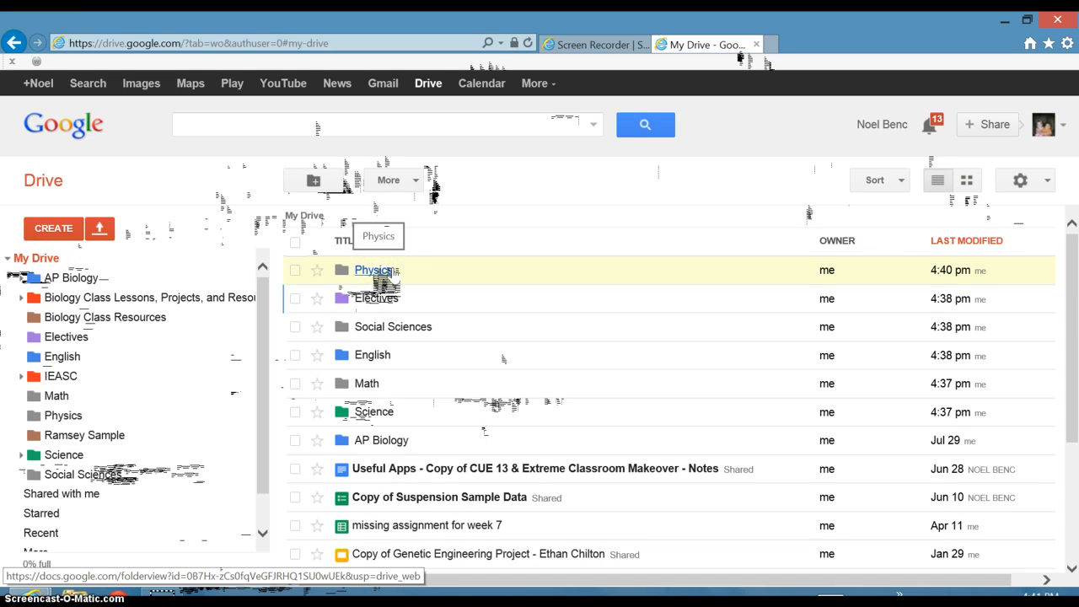
pyautogui.click(296, 269)
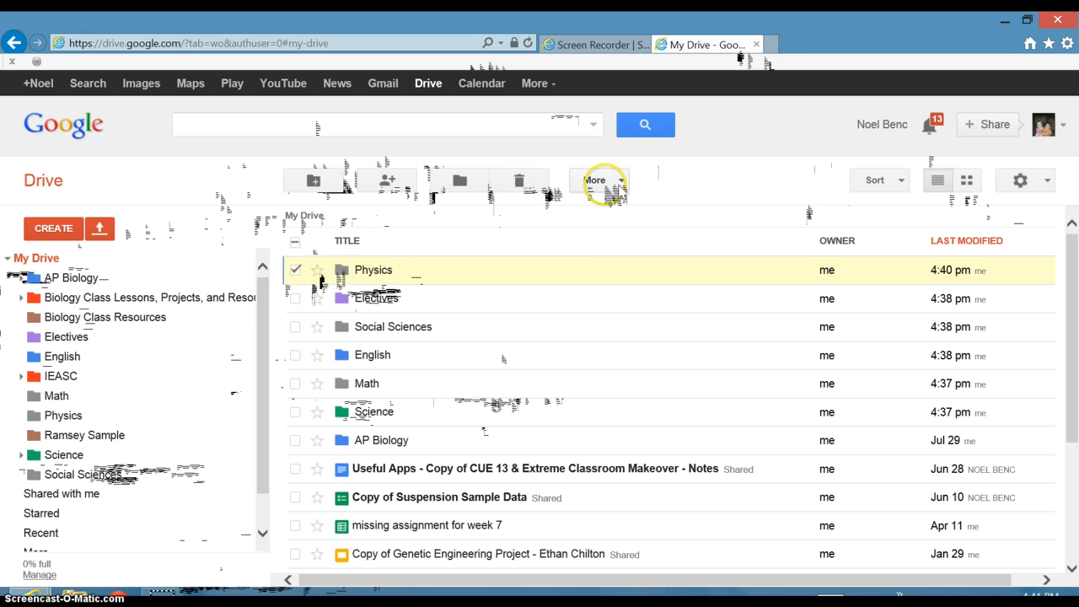
pyautogui.click(609, 184)
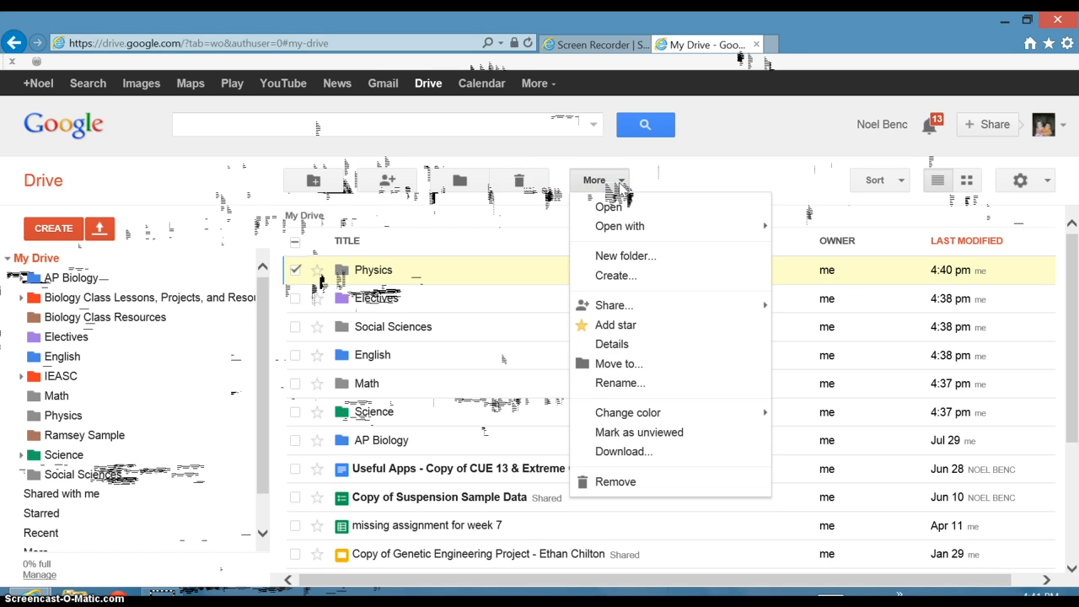
pyautogui.click(614, 360)
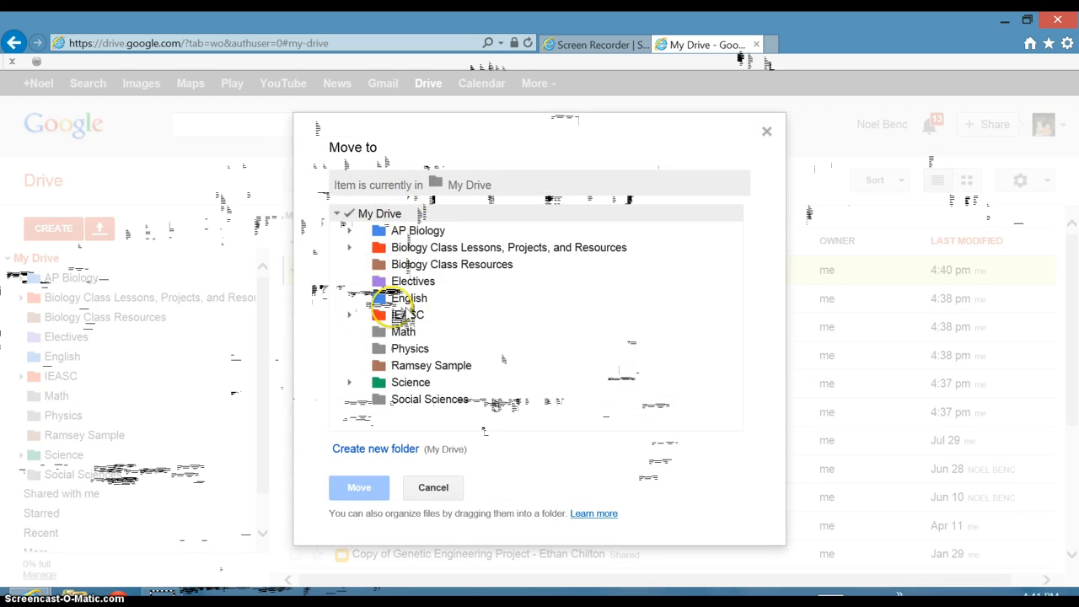
pyautogui.click(411, 383)
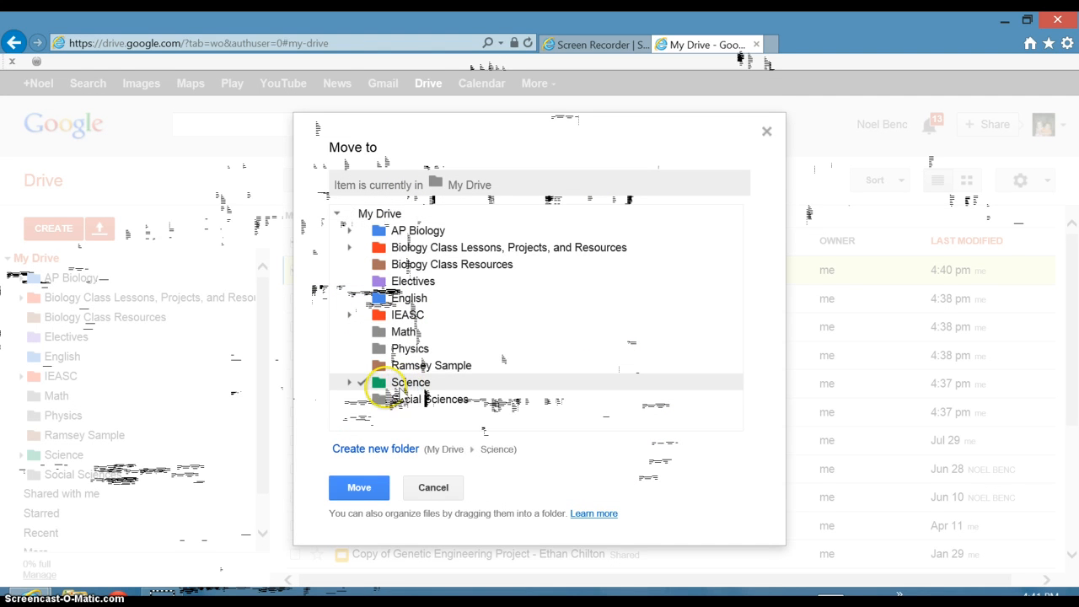
pyautogui.click(351, 383)
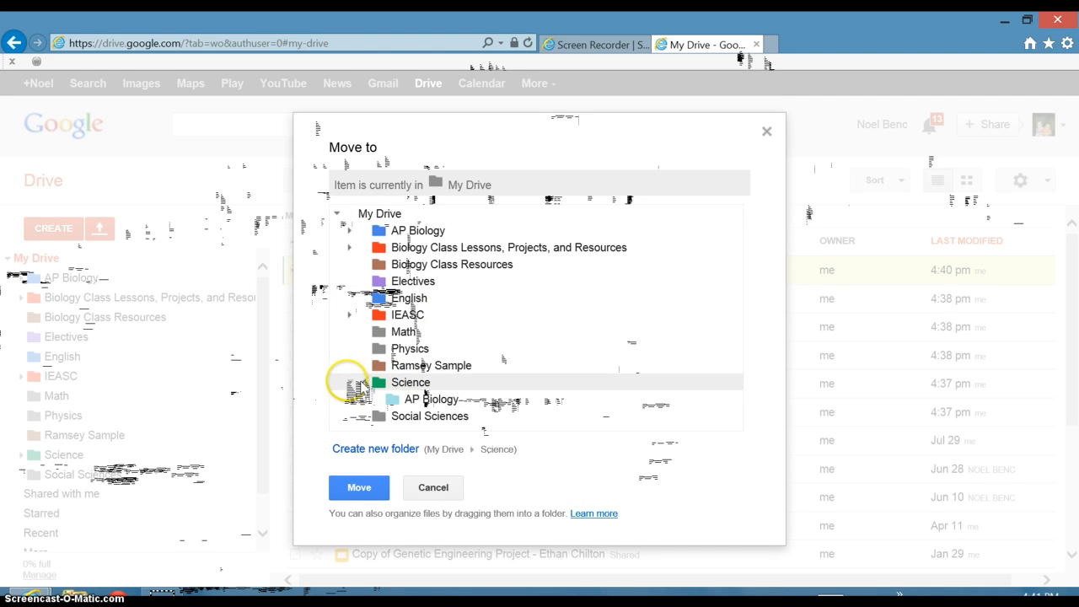
pyautogui.click(426, 396)
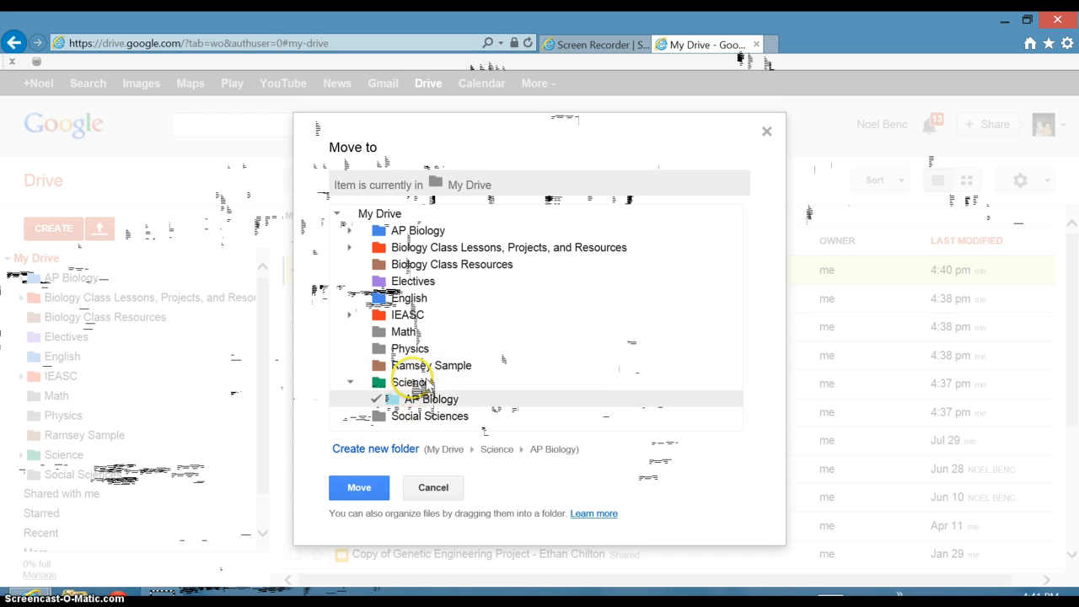
pyautogui.click(413, 383)
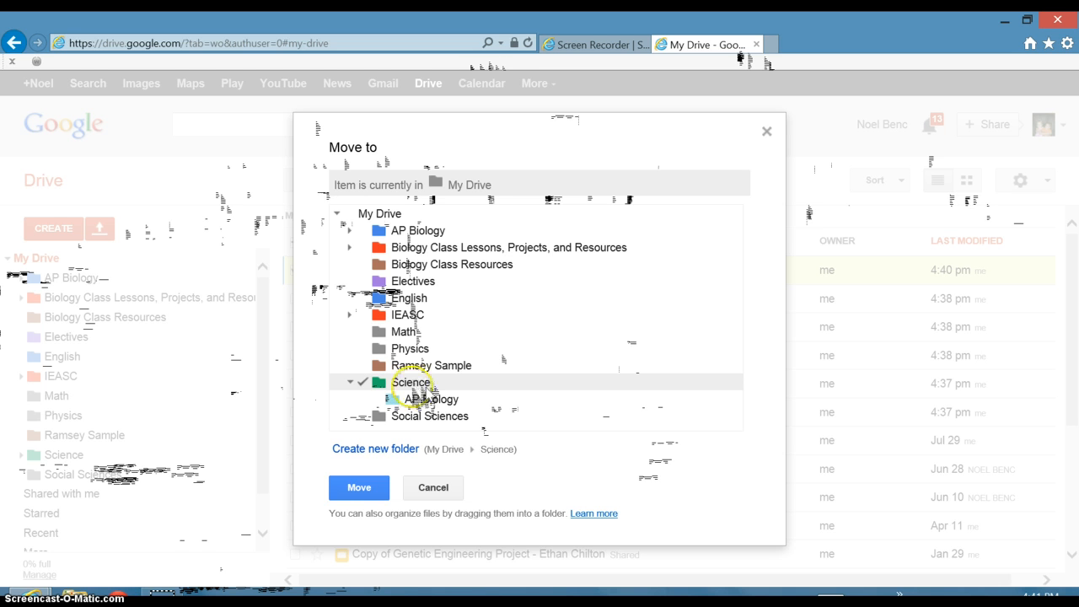
pyautogui.click(426, 487)
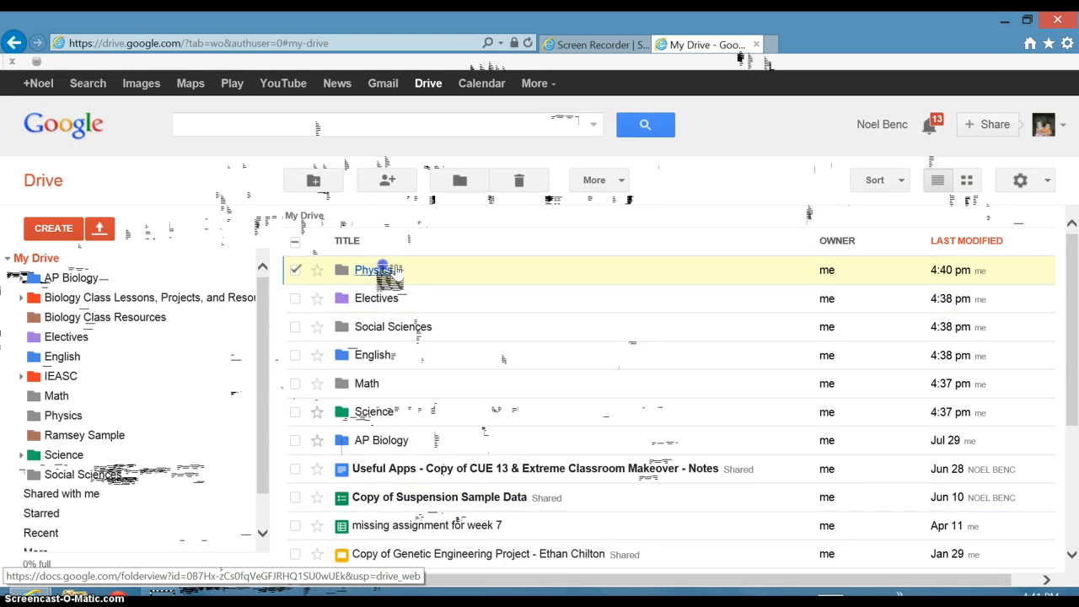
# Try to move the Physics folder from the file list straight onto Science in the folder tree, check Science's contents, and return to My Drive.
pyautogui.moveTo(381, 268); pyautogui.dragTo(64, 456)
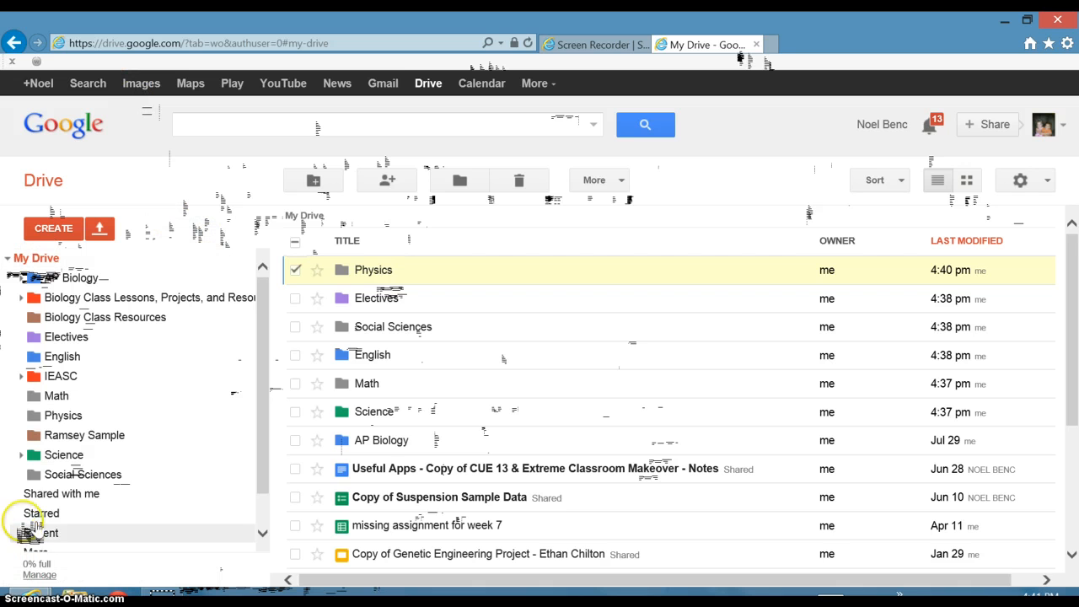
pyautogui.click(66, 456)
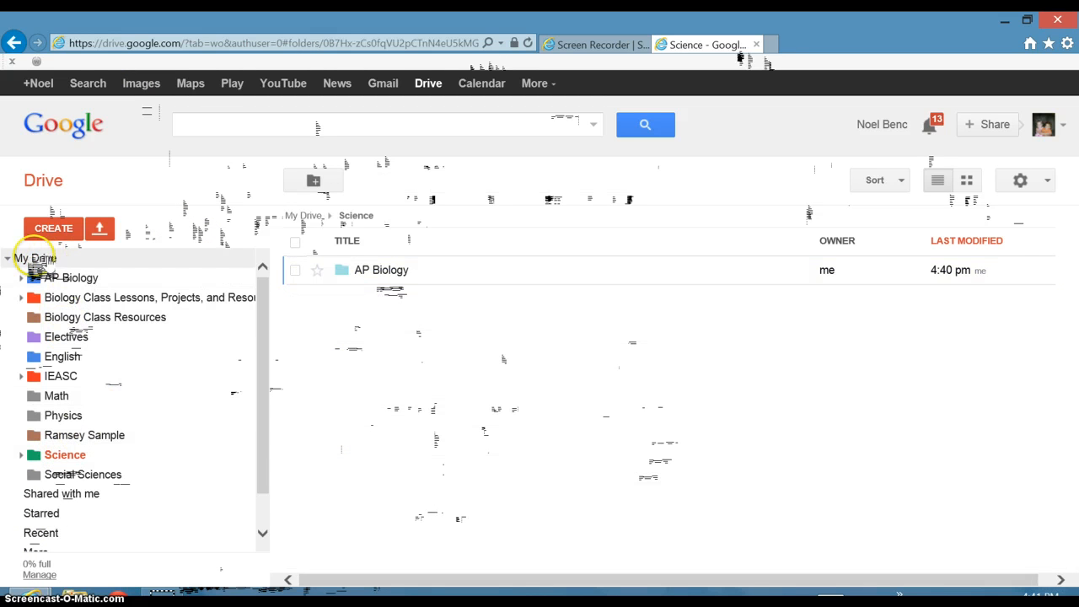
pyautogui.click(34, 258)
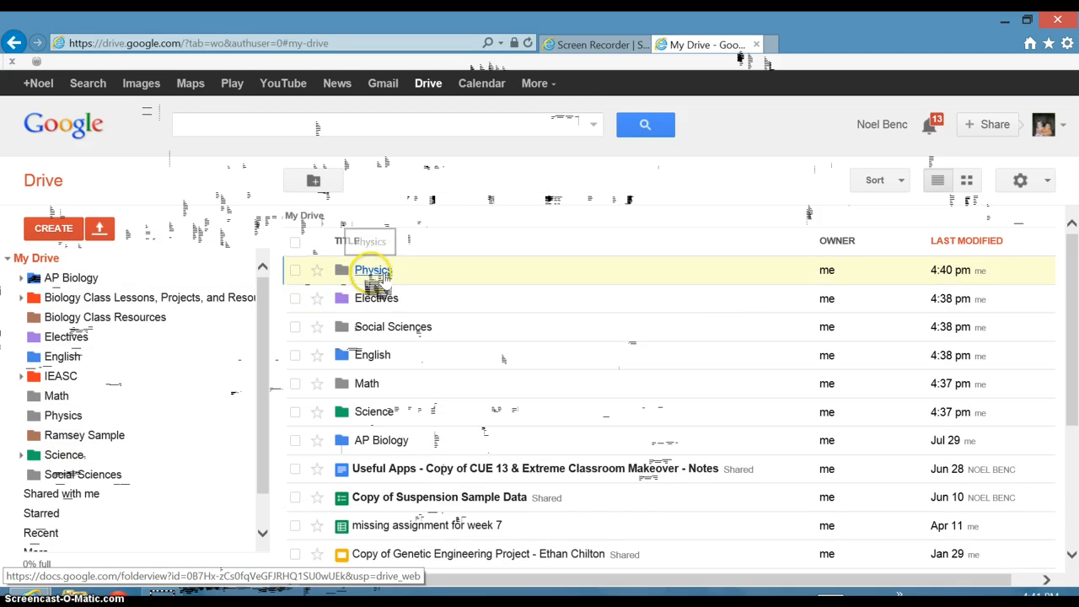
pyautogui.moveTo(373, 272); pyautogui.dragTo(66, 456)
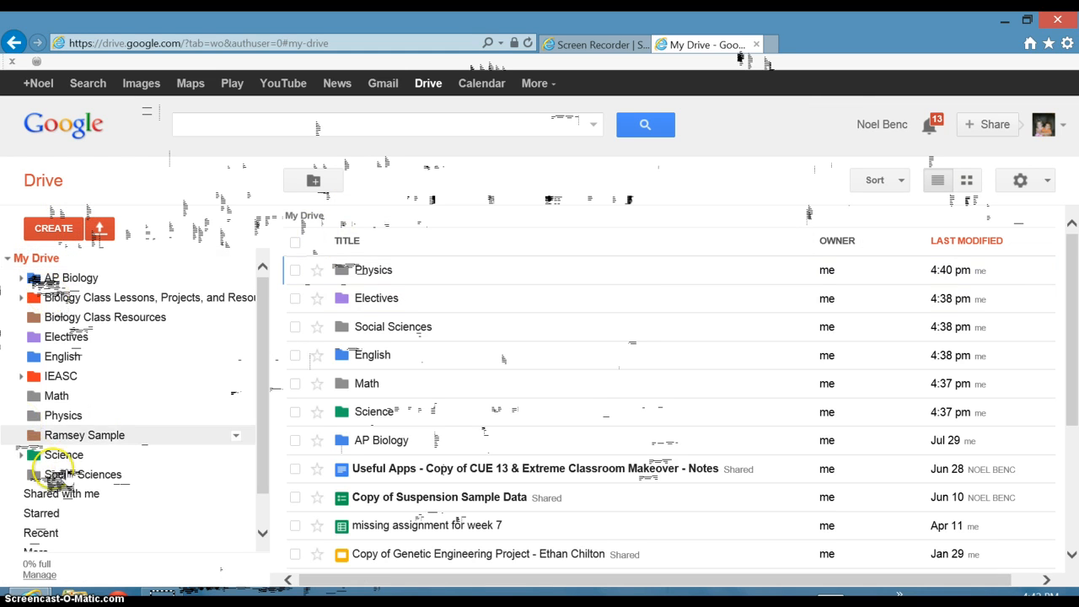
pyautogui.click(74, 458)
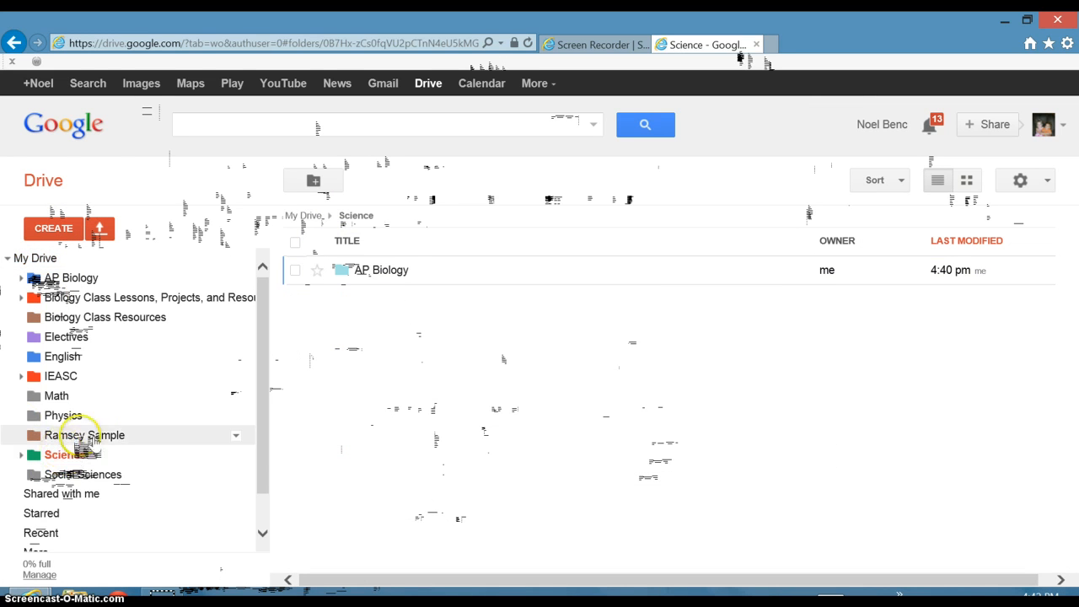
pyautogui.click(27, 260)
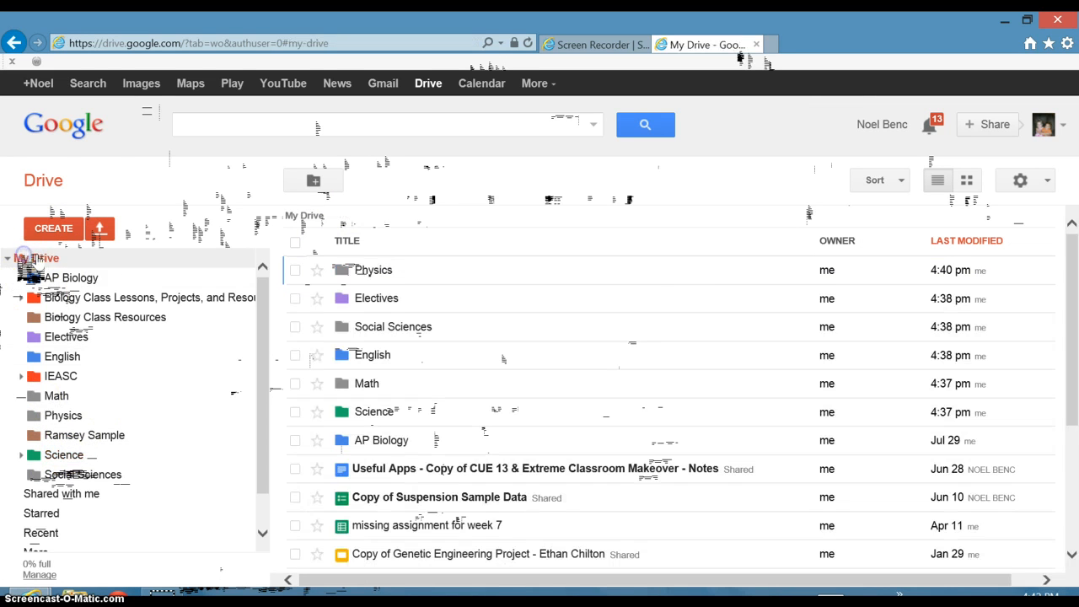
# Move the Physics folder from My Drive into the Science folder using Move to.
pyautogui.click(294, 270)
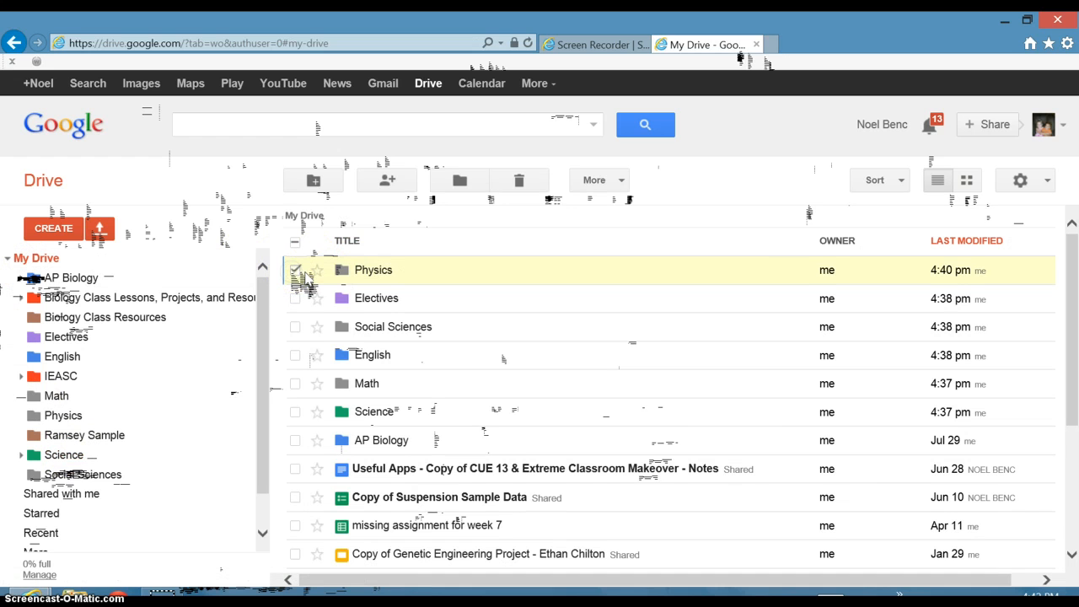
pyautogui.click(610, 178)
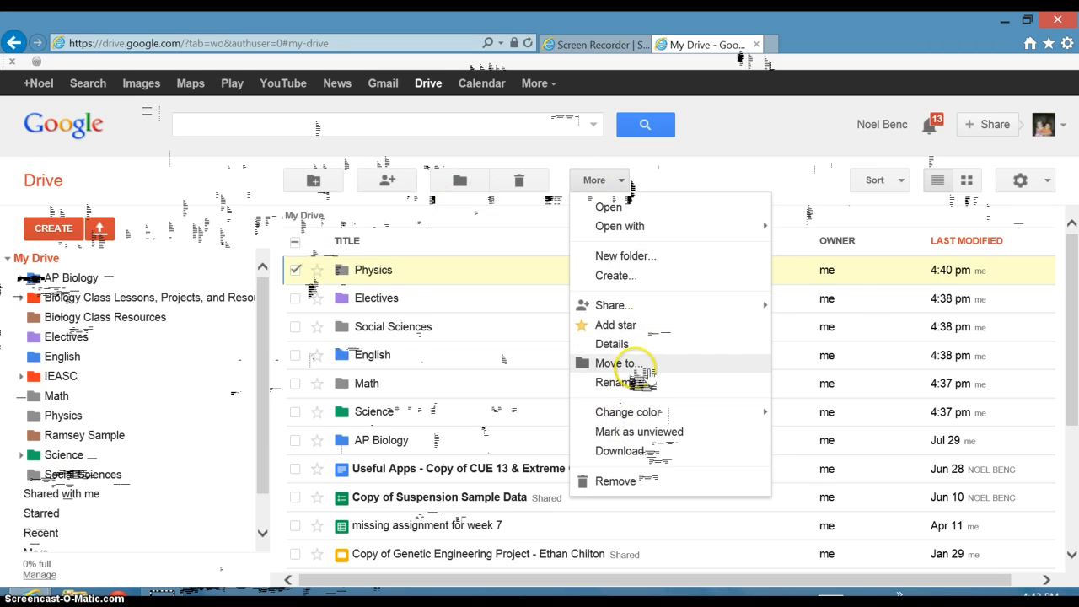
pyautogui.click(634, 368)
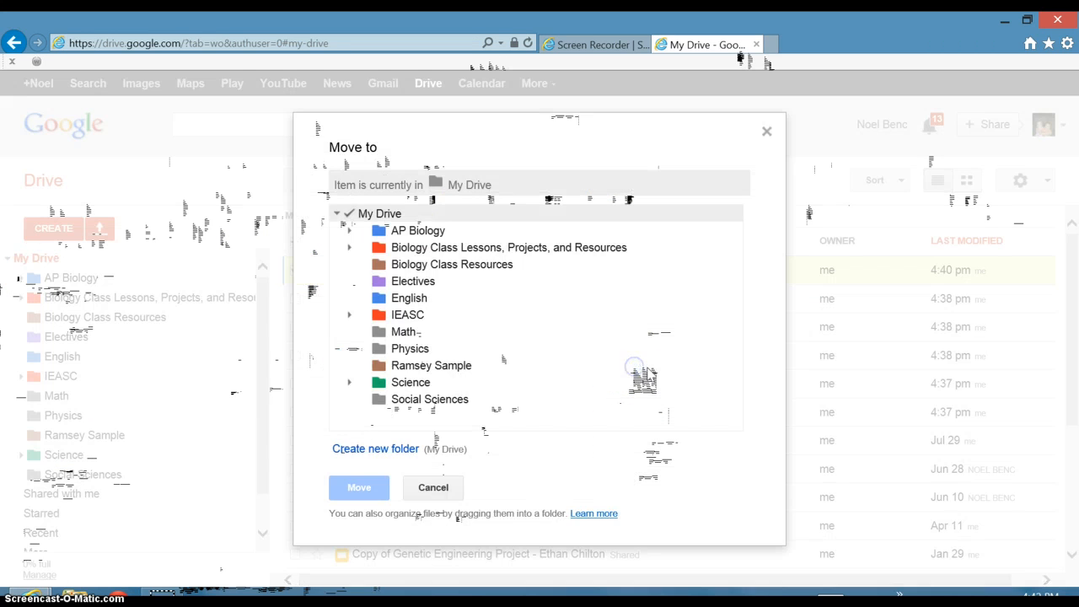
pyautogui.click(411, 382)
pyautogui.click(357, 487)
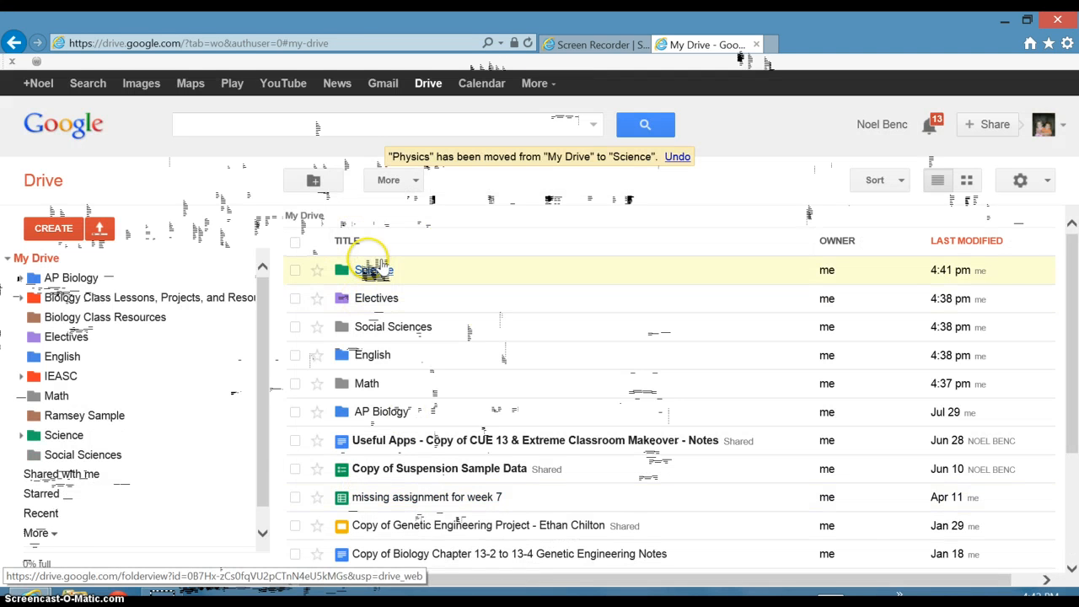
# Expand the Science folder in the tree and change its Physics subfolder's color to Asparagus.
pyautogui.click(21, 435)
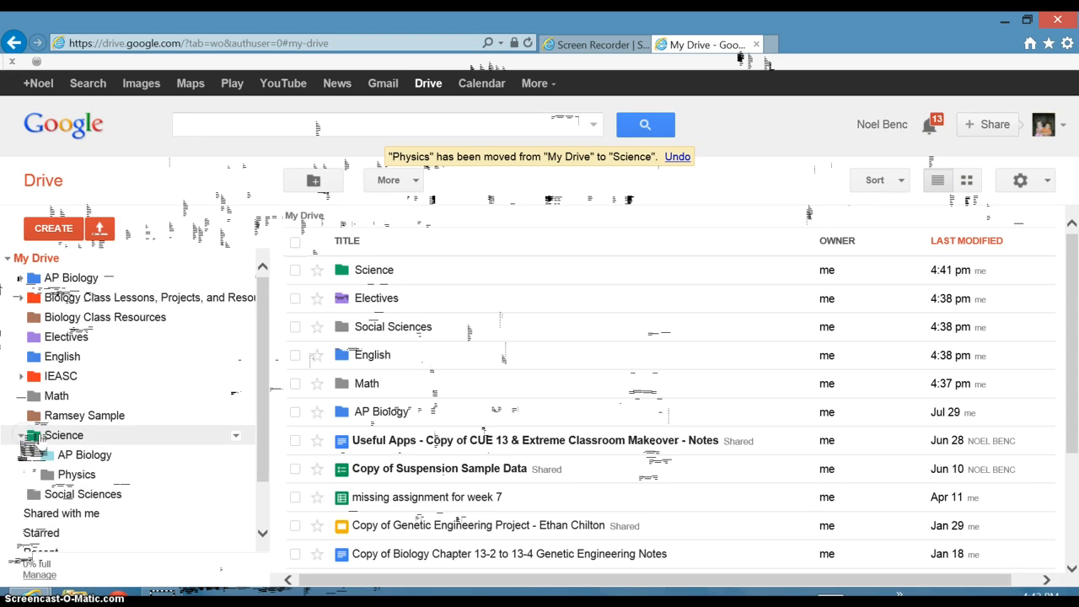
pyautogui.rightClick(76, 474)
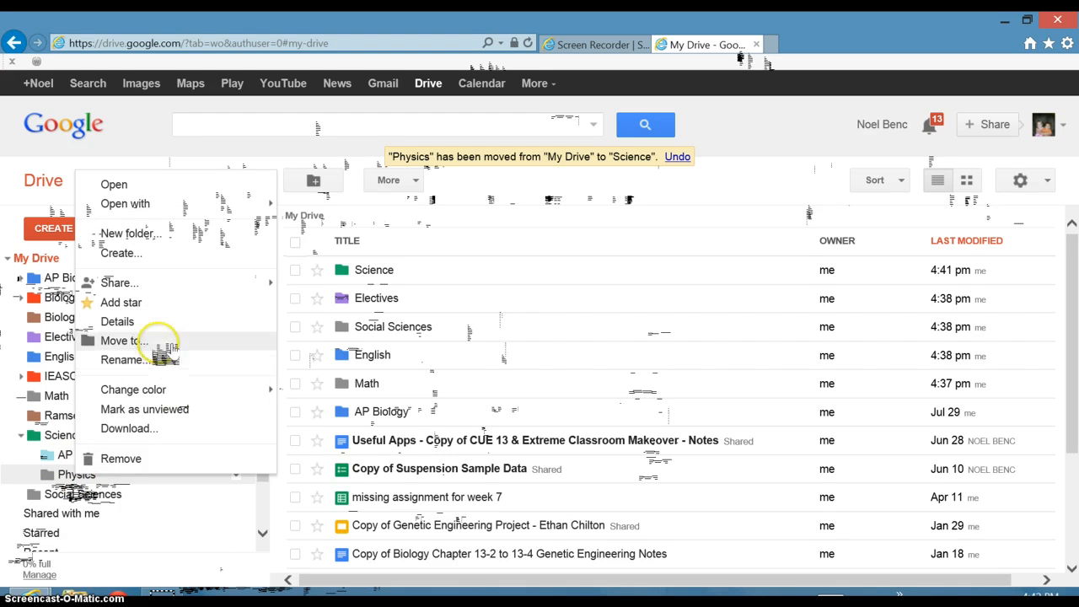
pyautogui.moveTo(169, 391)
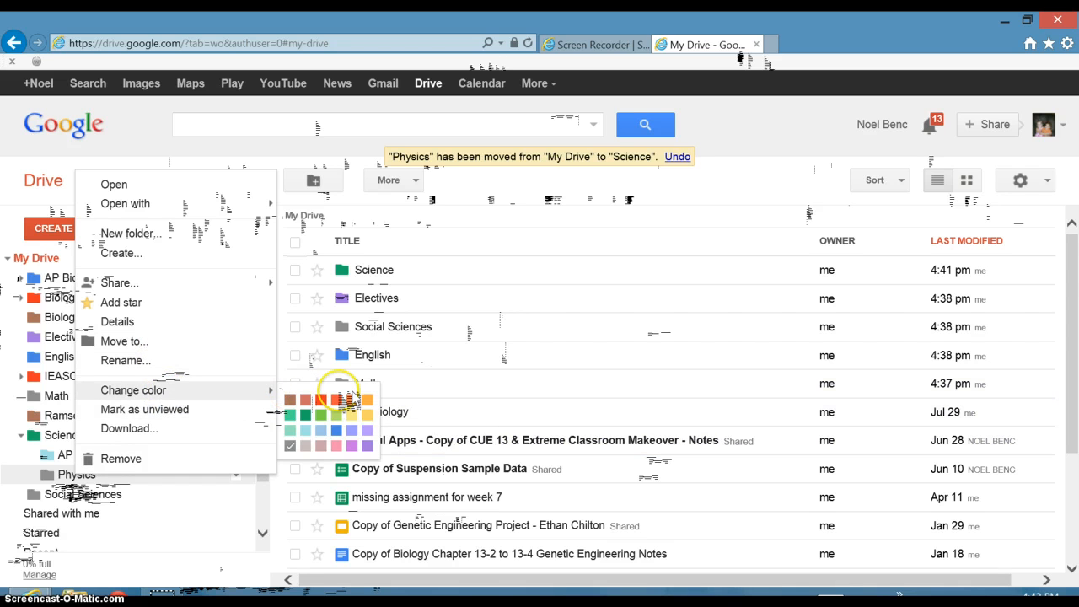
pyautogui.click(322, 418)
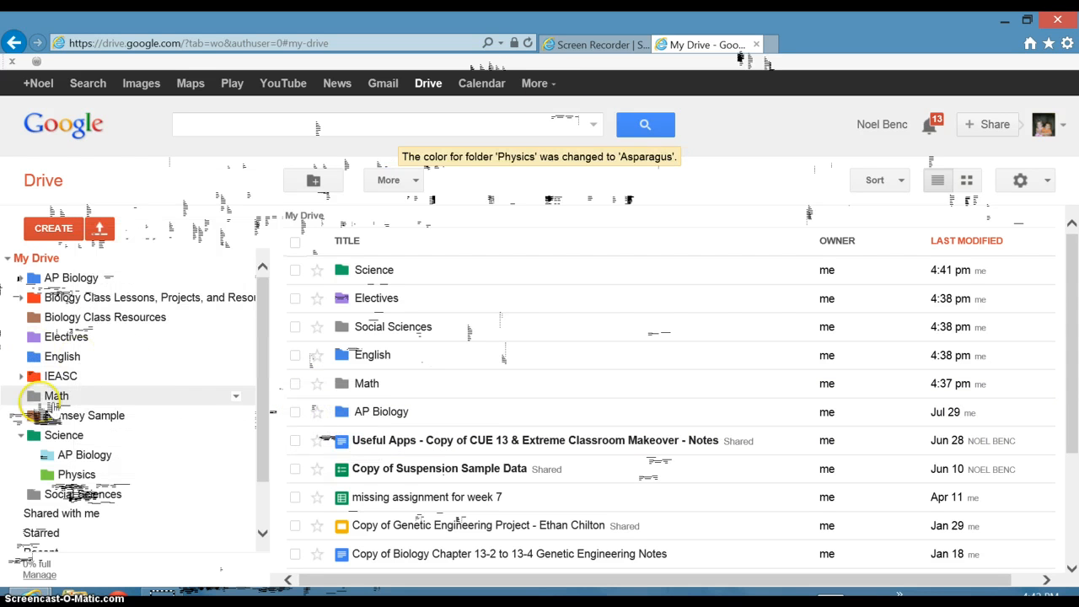